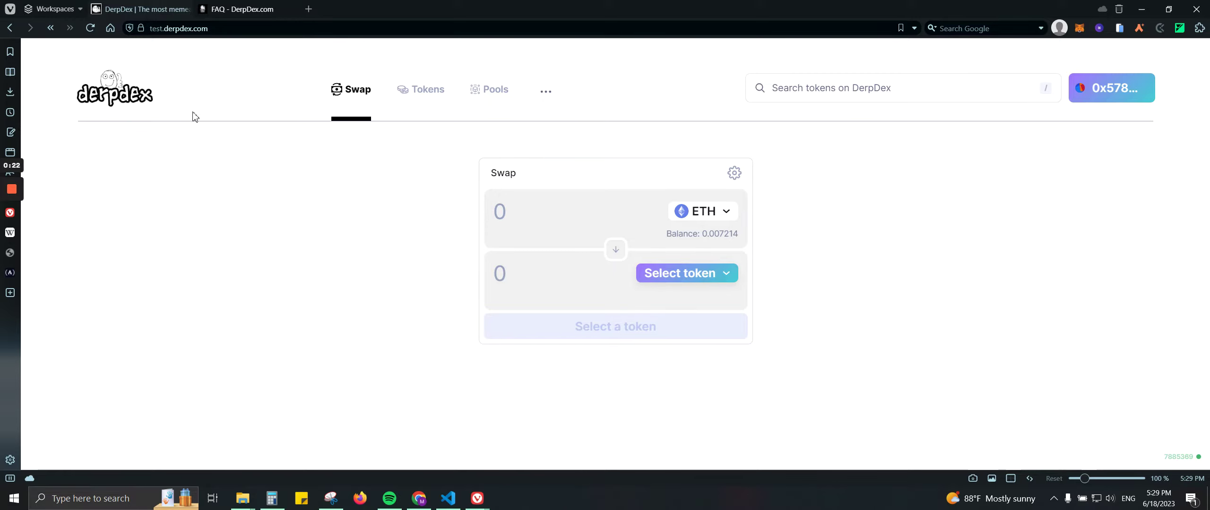
# Step: Browse DerpDex's top tokens and pools lists, then return to the Swap page
pyautogui.click(428, 92)
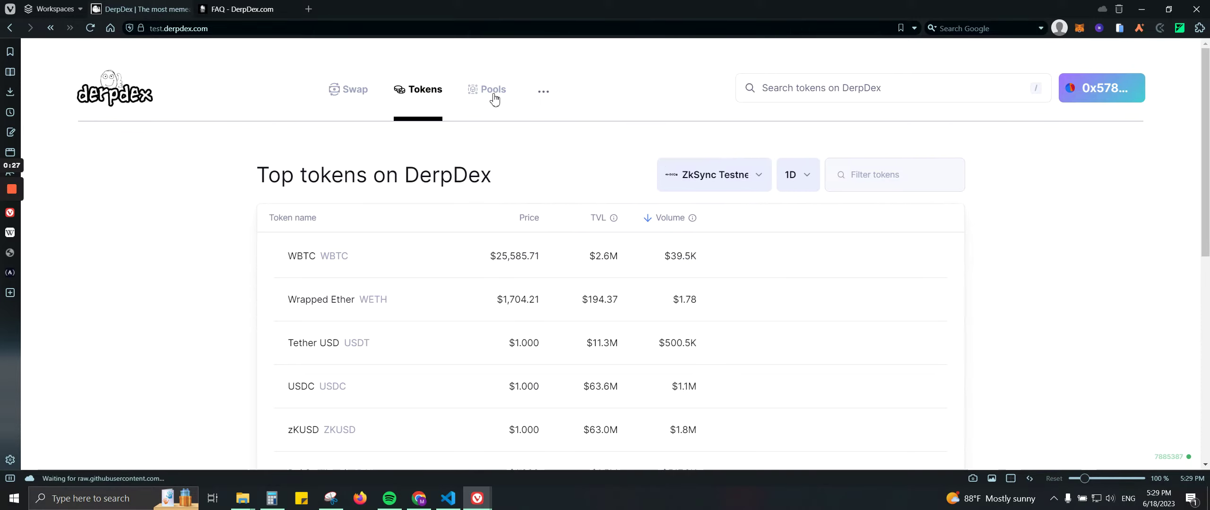
pyautogui.click(494, 99)
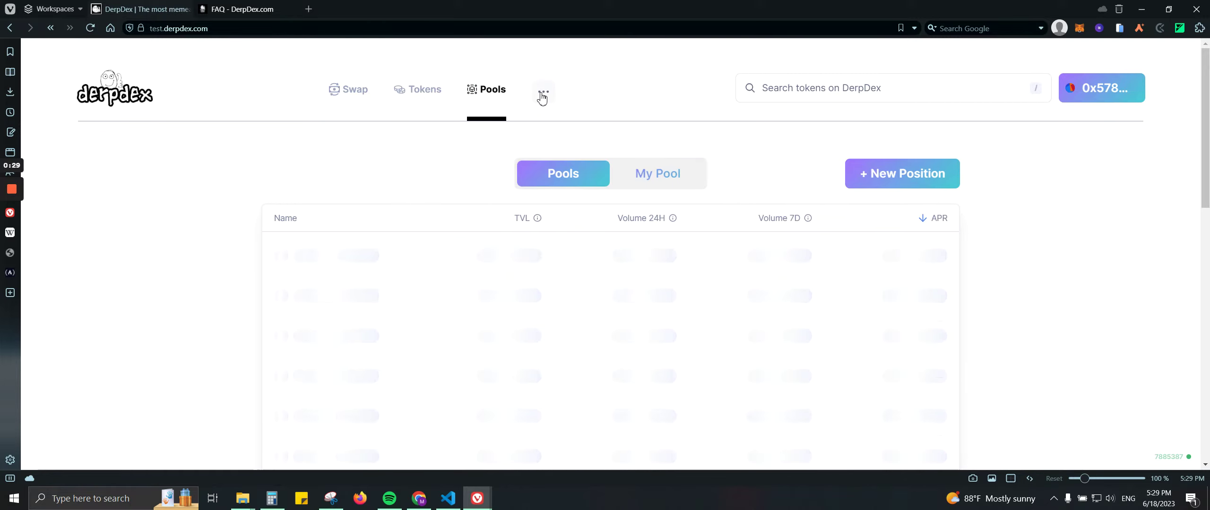
pyautogui.click(353, 101)
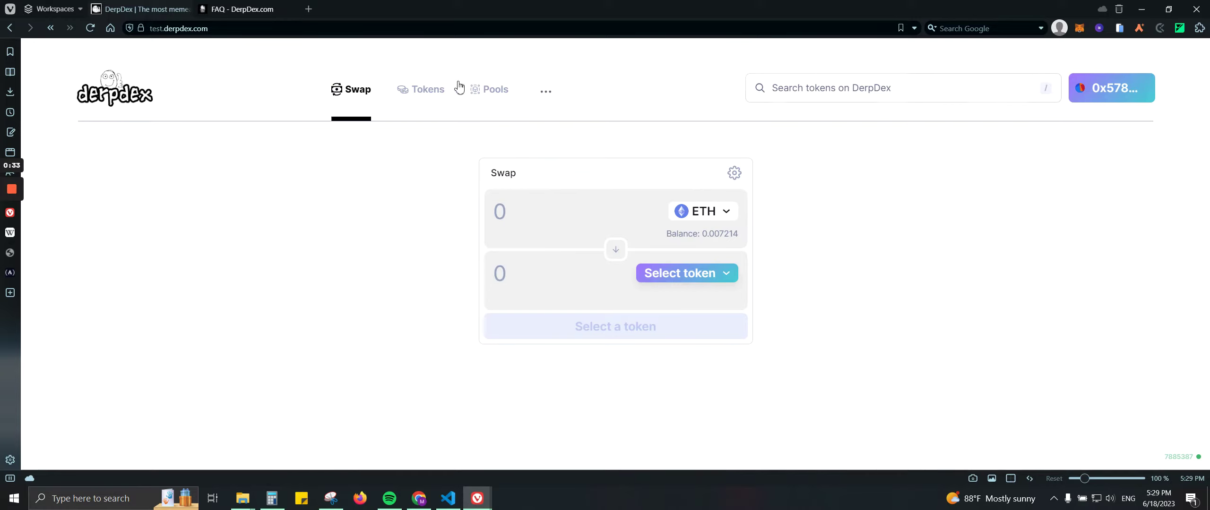
# Step: Open defichronicles.xyz/faucets in a new tab and filter to zkSync Era faucets
pyautogui.click(308, 9)
pyautogui.click(312, 29)
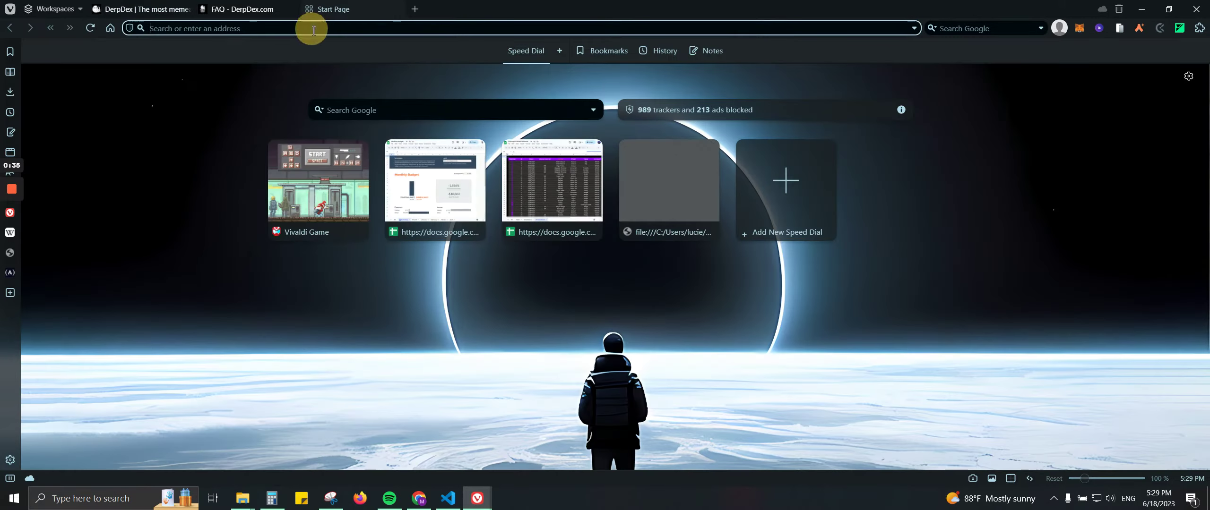
pyautogui.write('defichronicles.xyz/faucets')
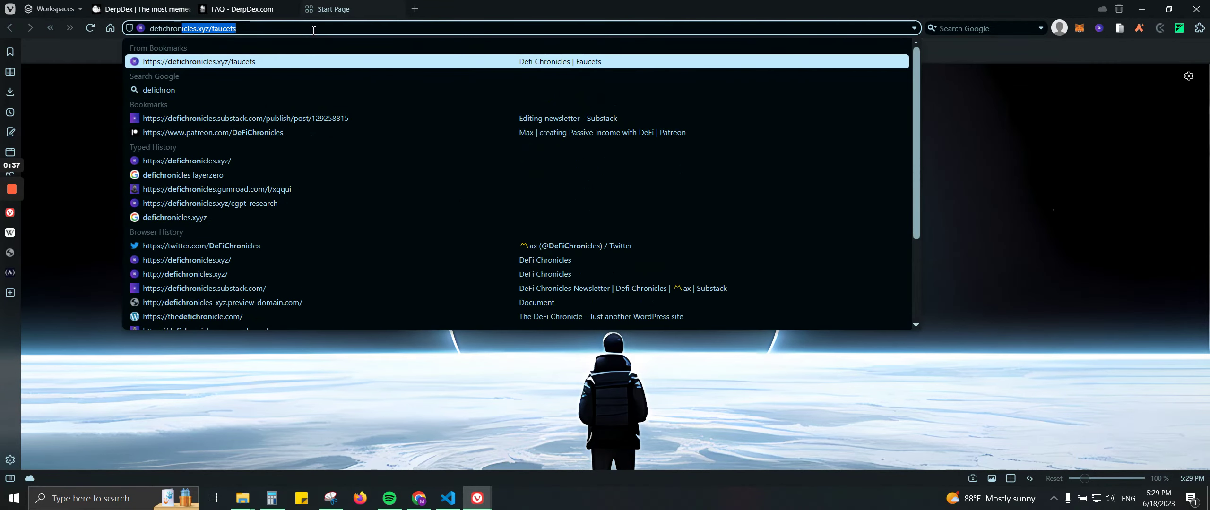
pyautogui.press('Return')
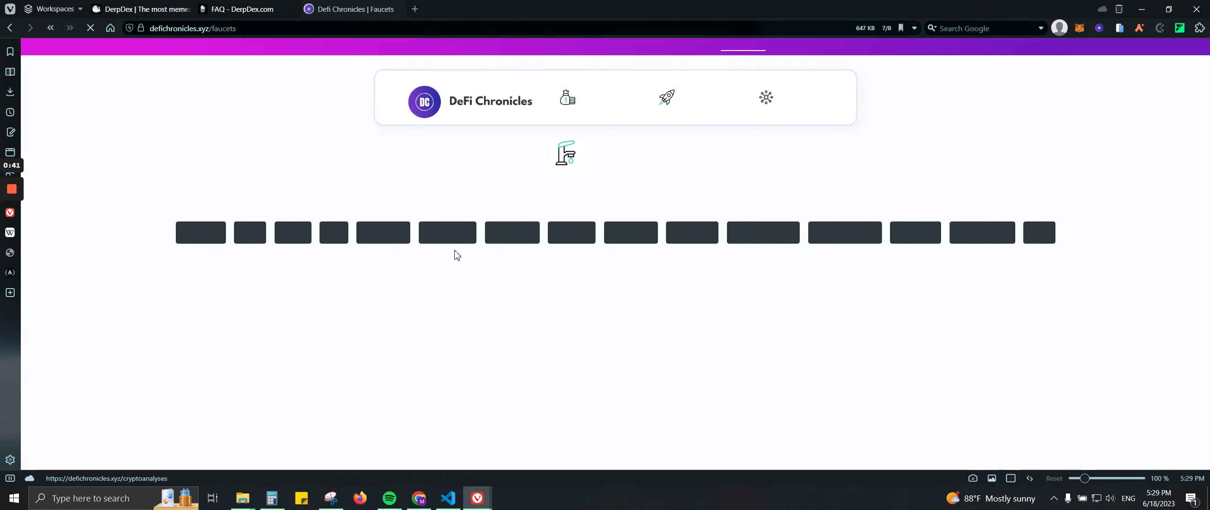
pyautogui.click(688, 269)
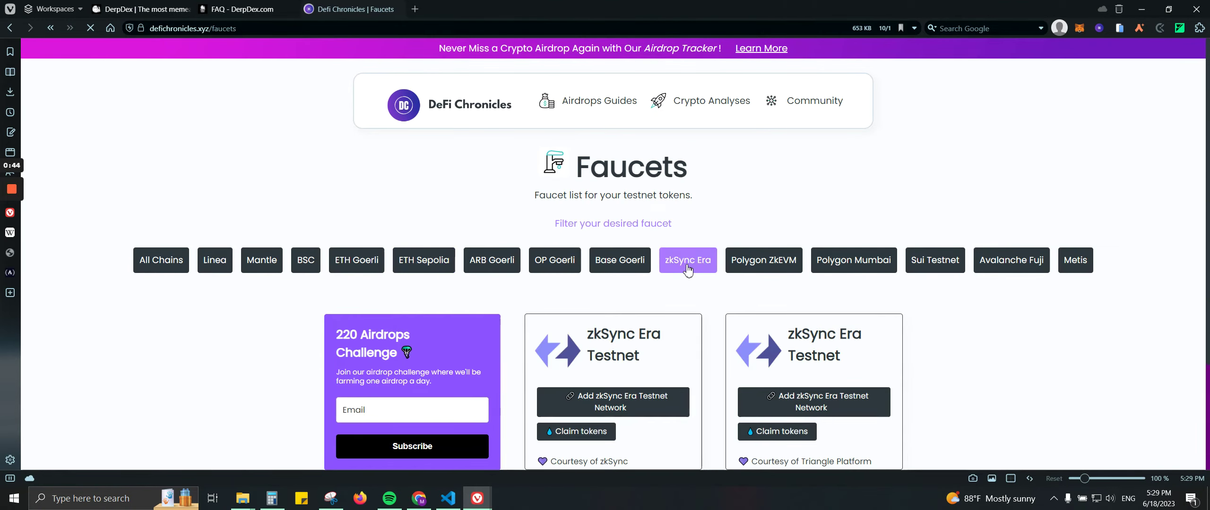
pyautogui.scroll(-3, 886, 318)
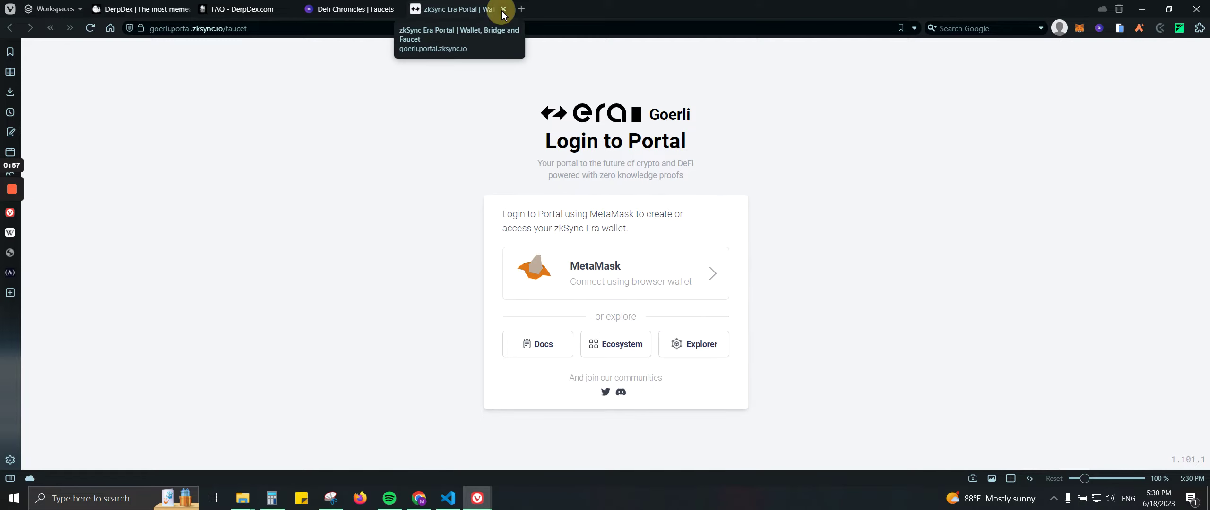
# Step: Close the zkSync Era portal and the faucets page, then return to the DerpDex FAQ docs
pyautogui.click(507, 9)
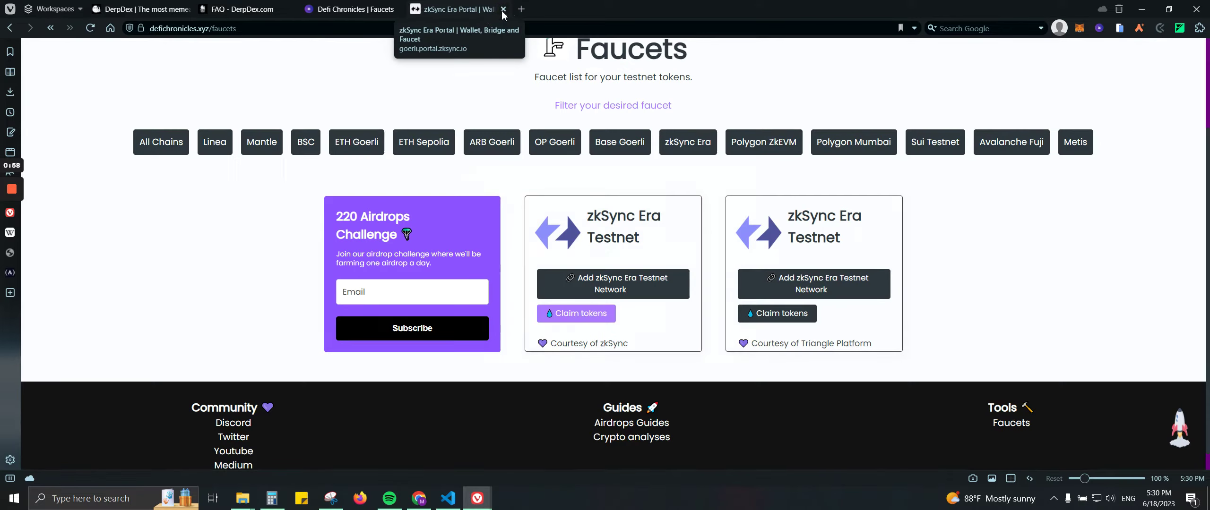
pyautogui.click(160, 142)
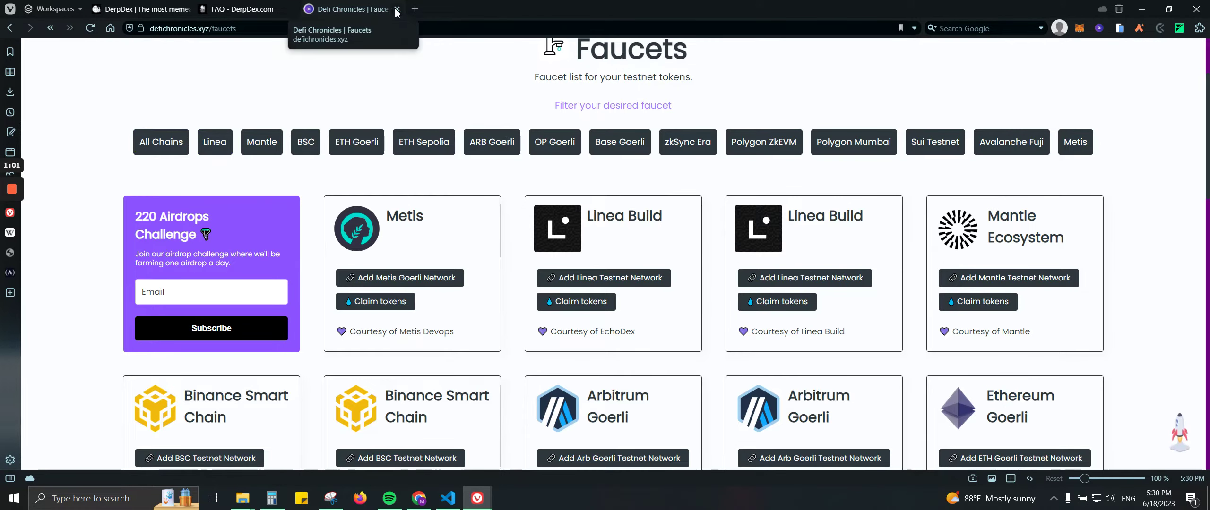
pyautogui.click(397, 9)
pyautogui.click(278, 6)
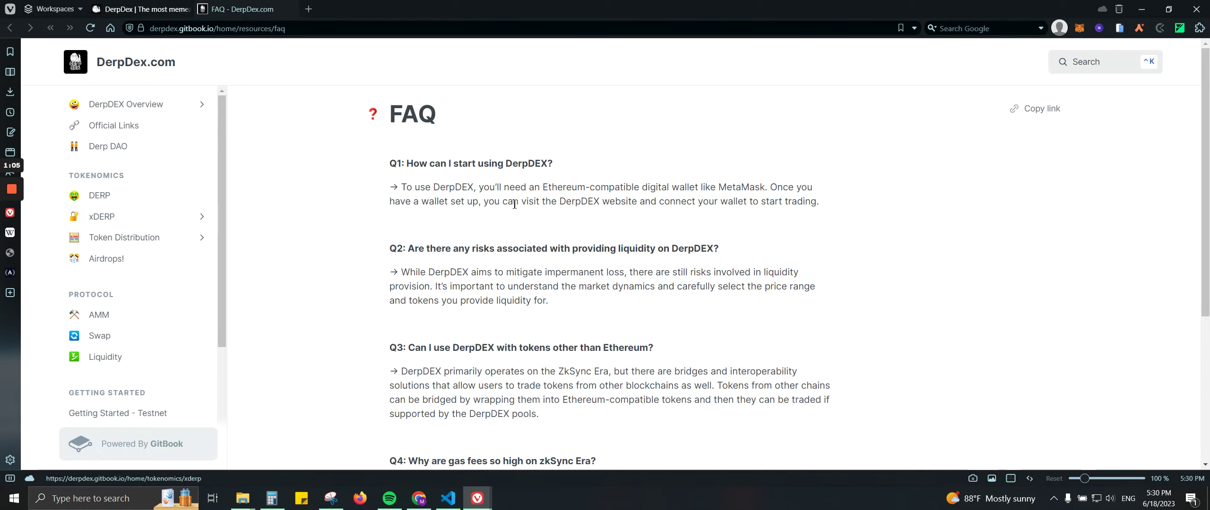
# Step: Open the Airdrops! page in the DerpDex docs
pyautogui.scroll(-3, 161, 330)
pyautogui.scroll(3, 158, 332)
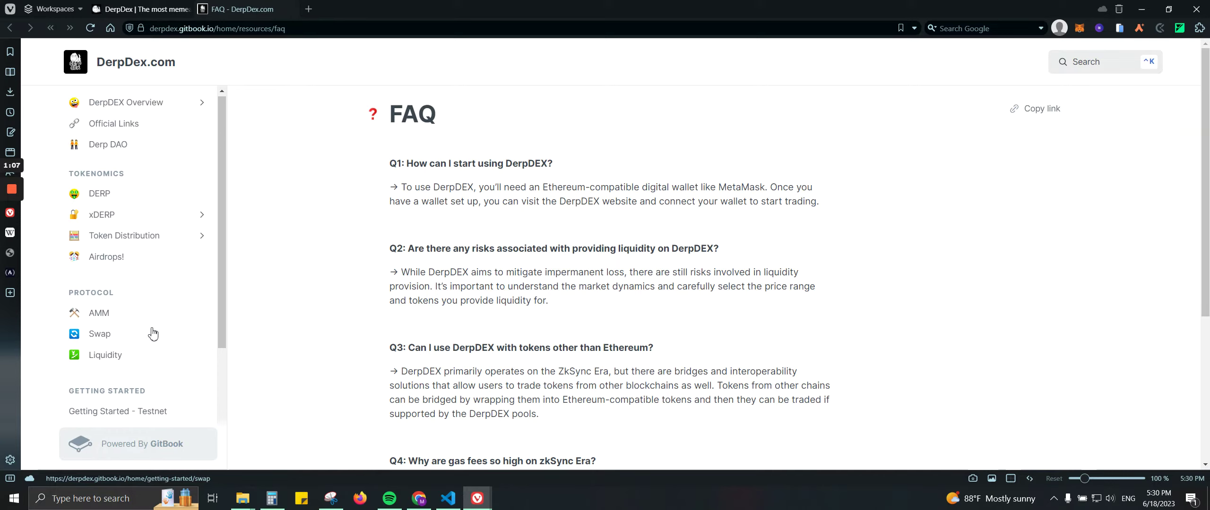
pyautogui.click(99, 258)
pyautogui.scroll(-15, 659, 274)
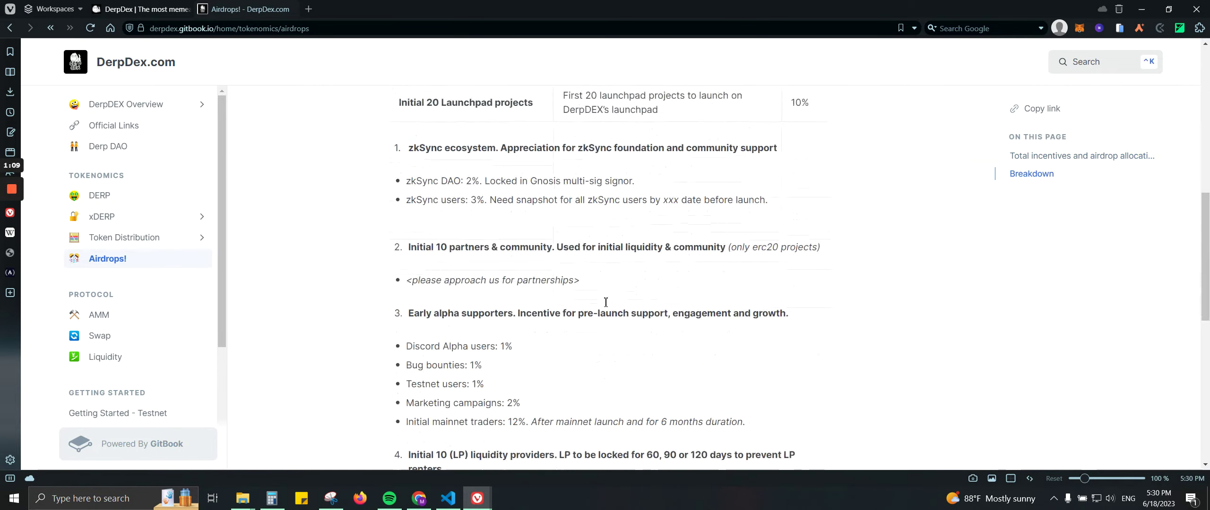
pyautogui.scroll(2, 577, 283)
# Step: Highlight the Breakdown shares for Discord Alpha users, 1% testnet users and 12% mainnet traders
pyautogui.moveTo(515, 188)
pyautogui.mouseDown()
pyautogui.moveTo(462, 187)
pyautogui.moveTo(505, 189)
pyautogui.mouseUp()
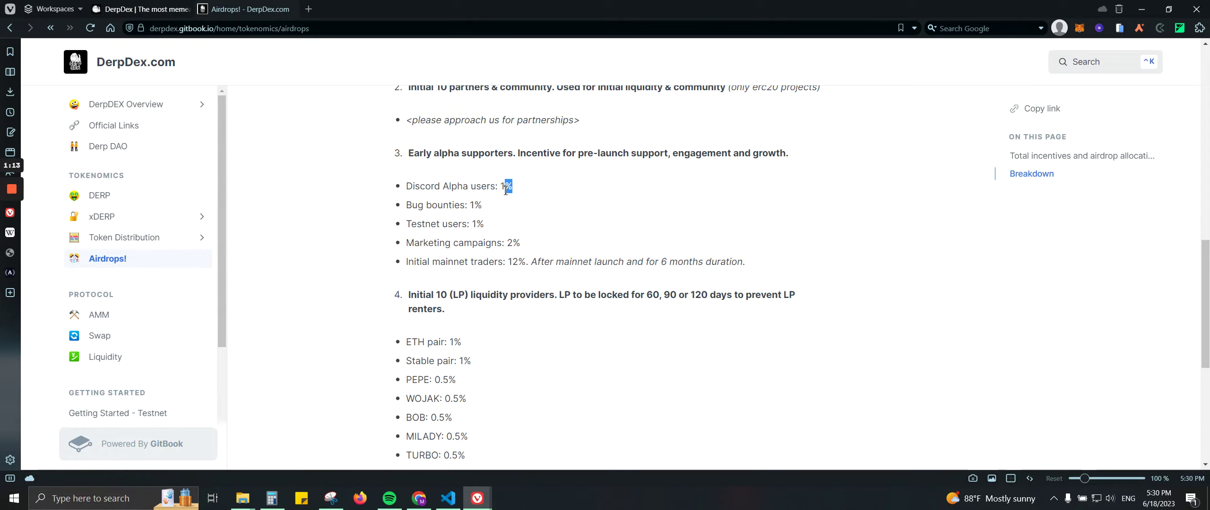
pyautogui.moveTo(486, 226)
pyautogui.mouseDown()
pyautogui.moveTo(455, 225)
pyautogui.moveTo(472, 225)
pyautogui.mouseUp()
pyautogui.moveTo(527, 263); pyautogui.dragTo(512, 263)
pyautogui.moveTo(412, 263); pyautogui.dragTo(718, 261)
# Step: Set up and confirm a swap of 10000 USDC for ETH on DerpDex
pyautogui.click(142, 9)
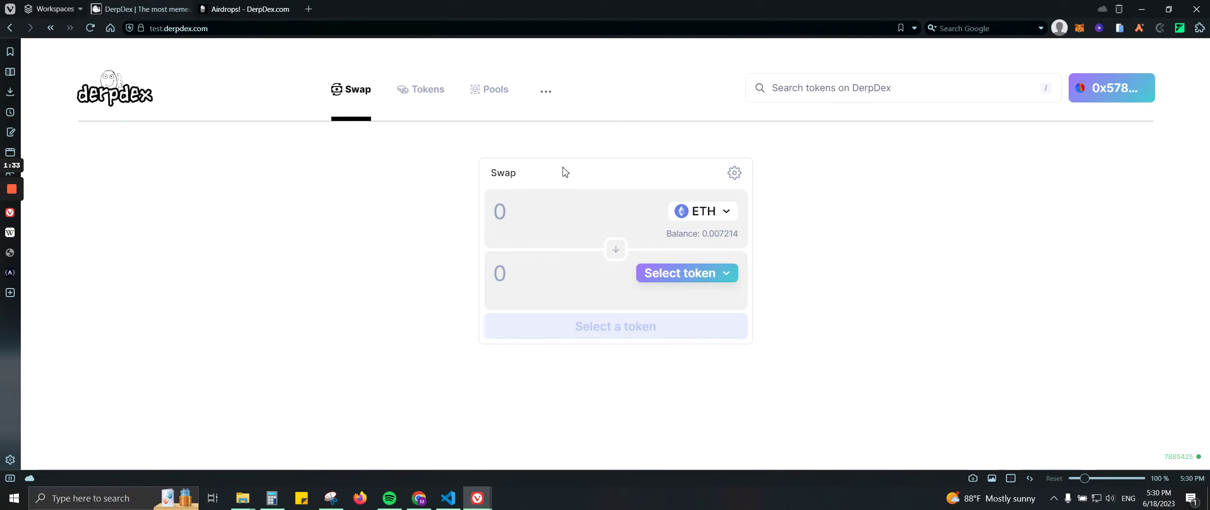
pyautogui.click(696, 273)
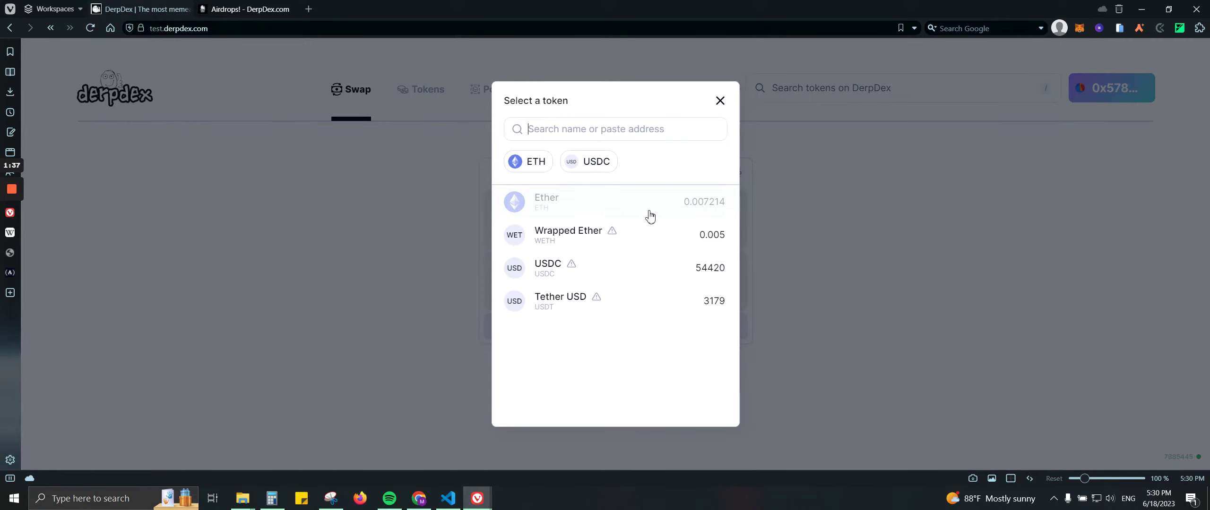
pyautogui.click(666, 276)
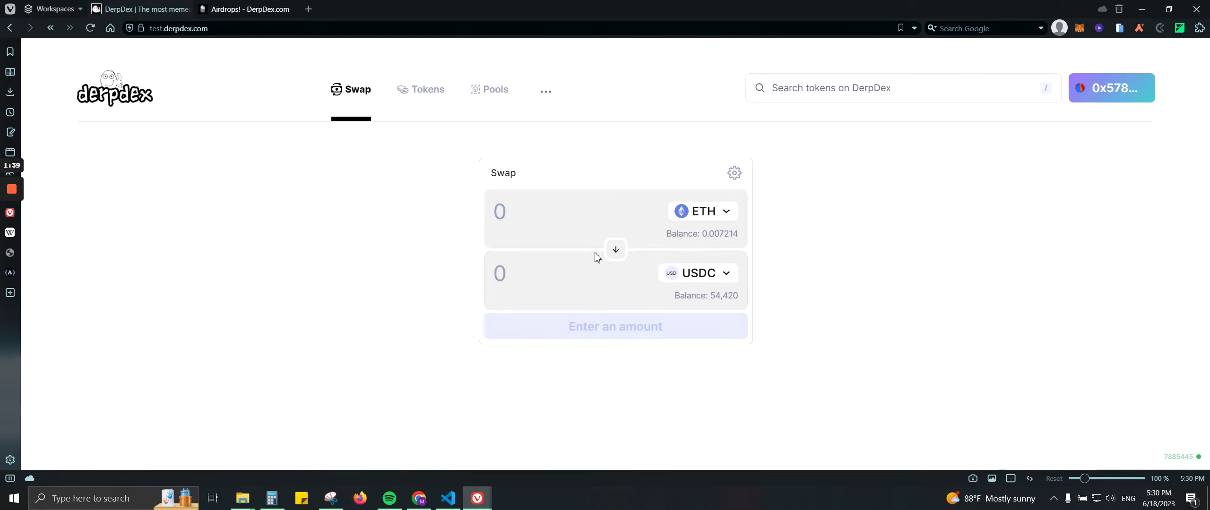
pyautogui.click(623, 251)
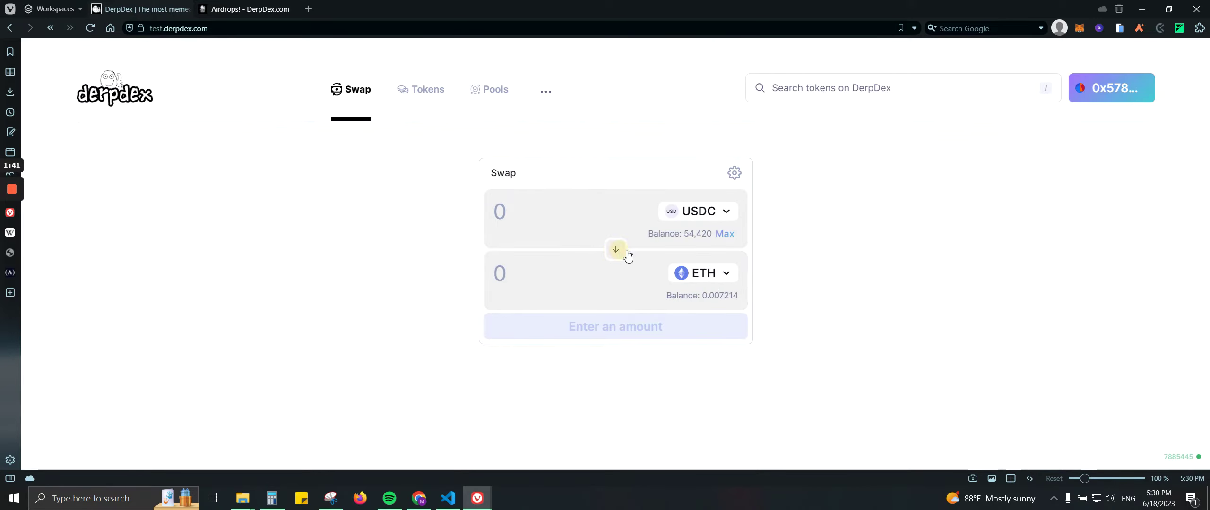
pyautogui.click(544, 217)
pyautogui.write('10000')
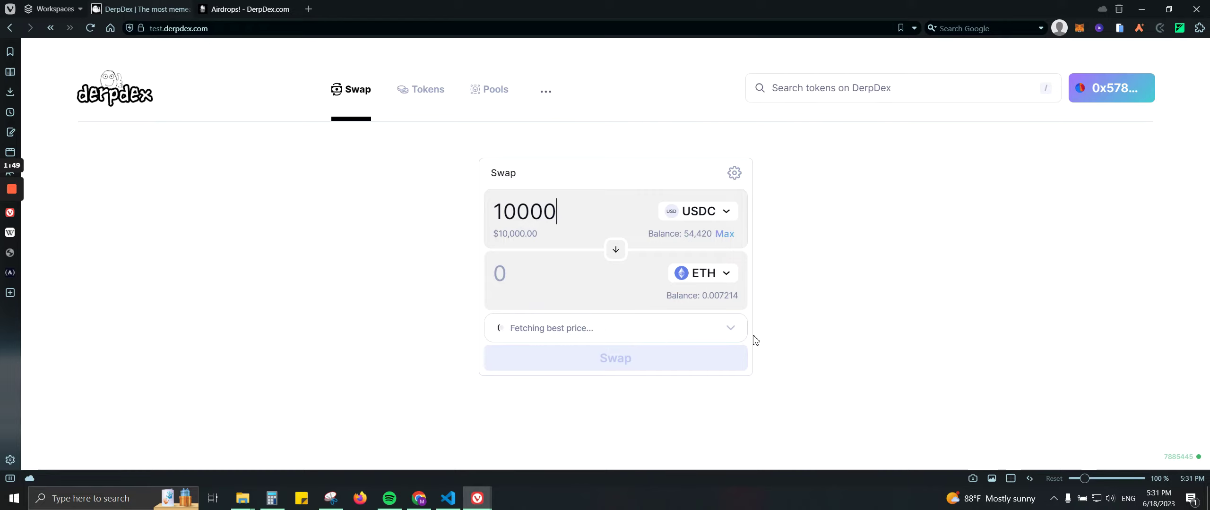
pyautogui.click(588, 365)
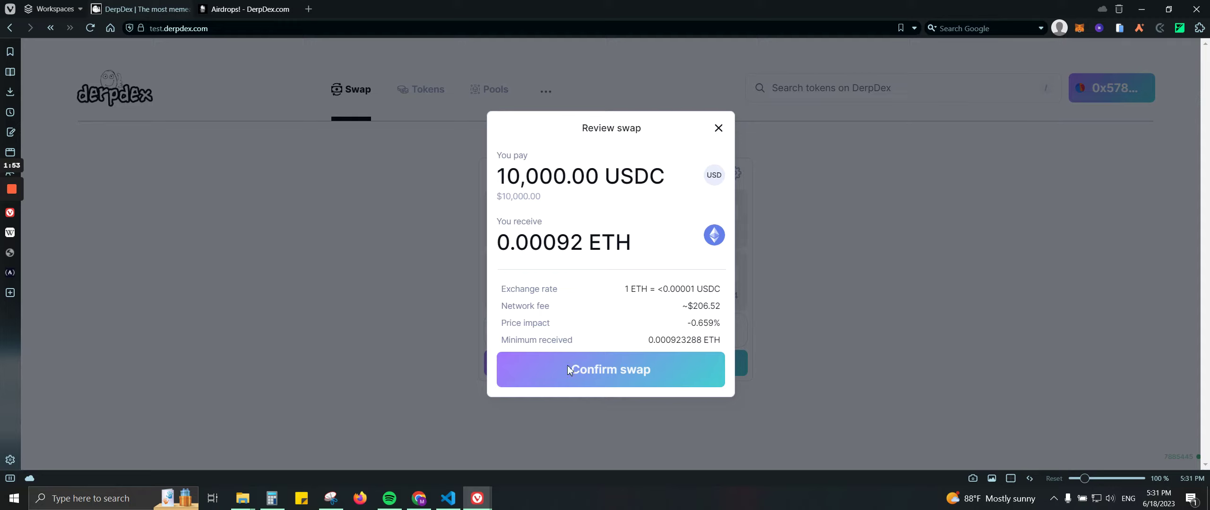
pyautogui.click(568, 366)
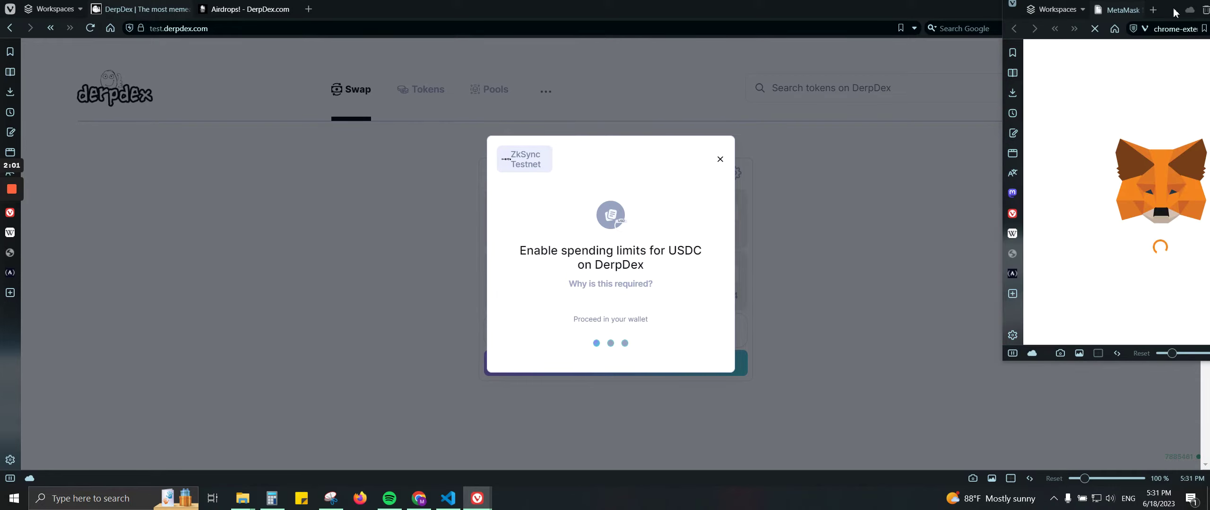
# Step: Approve the USDC spending cap in MetaMask
pyautogui.moveTo(1167, 13); pyautogui.dragTo(1031, 32)
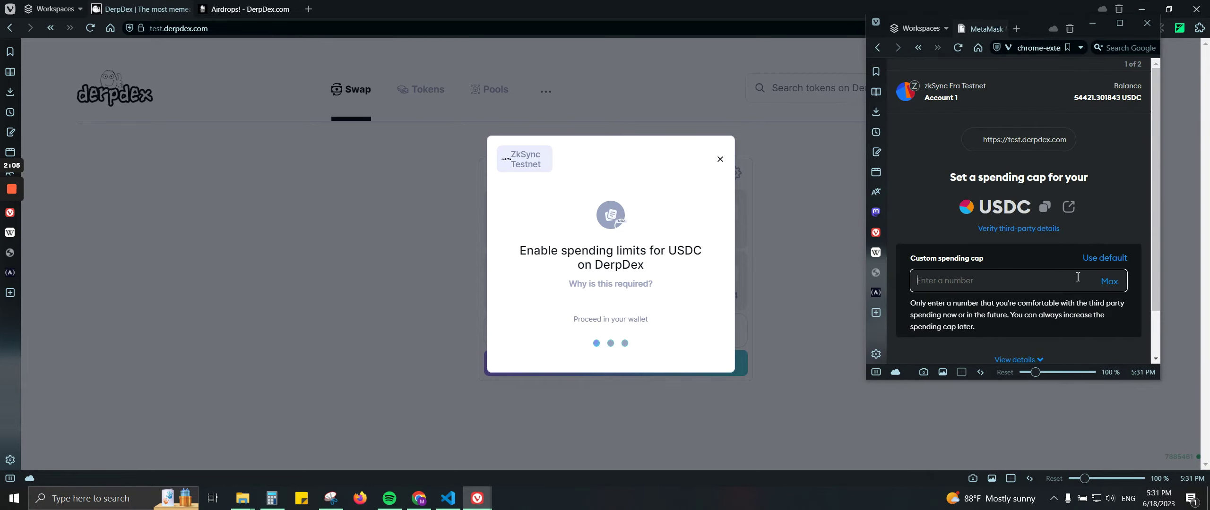
pyautogui.scroll(-2, 1070, 326)
pyautogui.click(1070, 338)
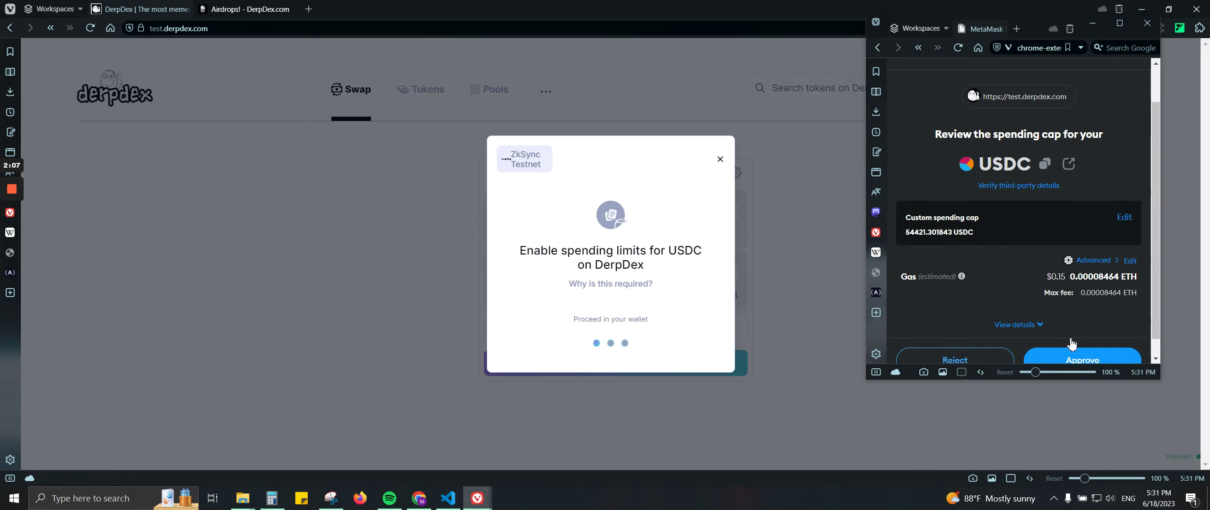
pyautogui.click(1070, 348)
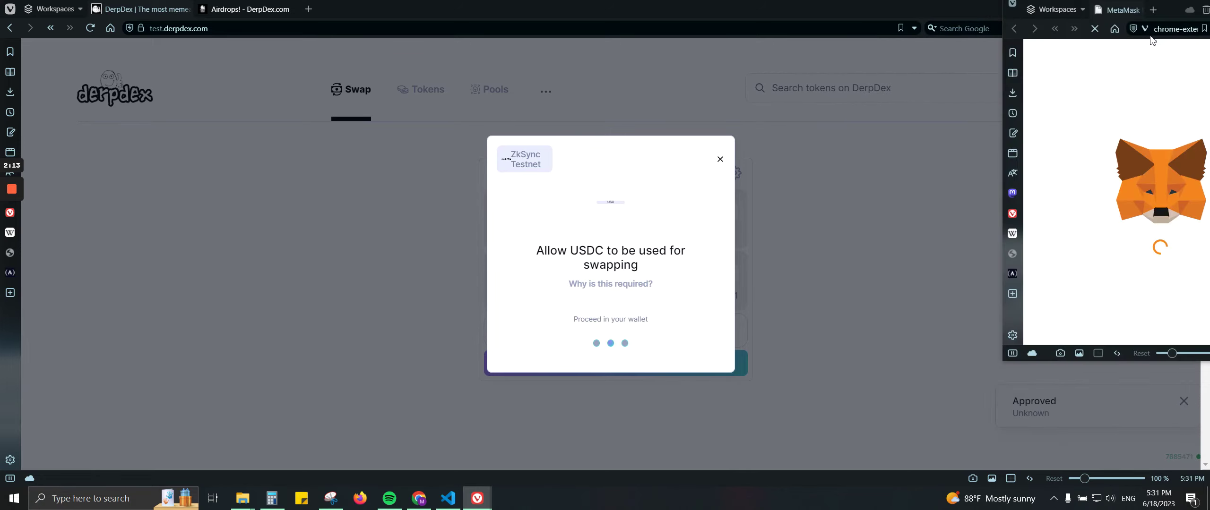
# Step: Sign the USDC permit and confirm the 10000 USDC to ETH swap transaction
pyautogui.moveTo(1169, 9); pyautogui.dragTo(1055, 34)
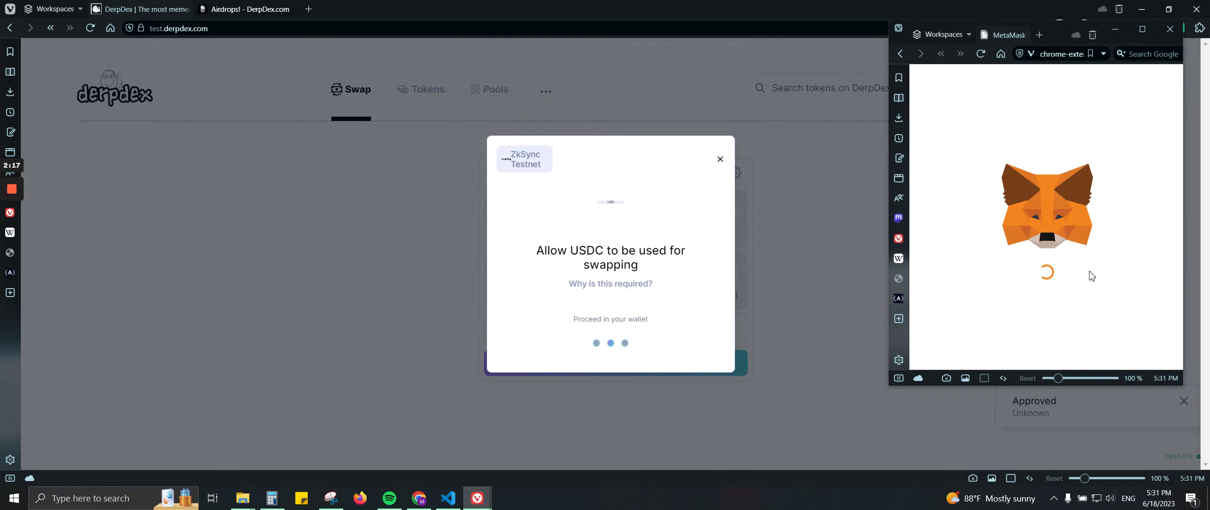
pyautogui.scroll(-1, 1087, 293)
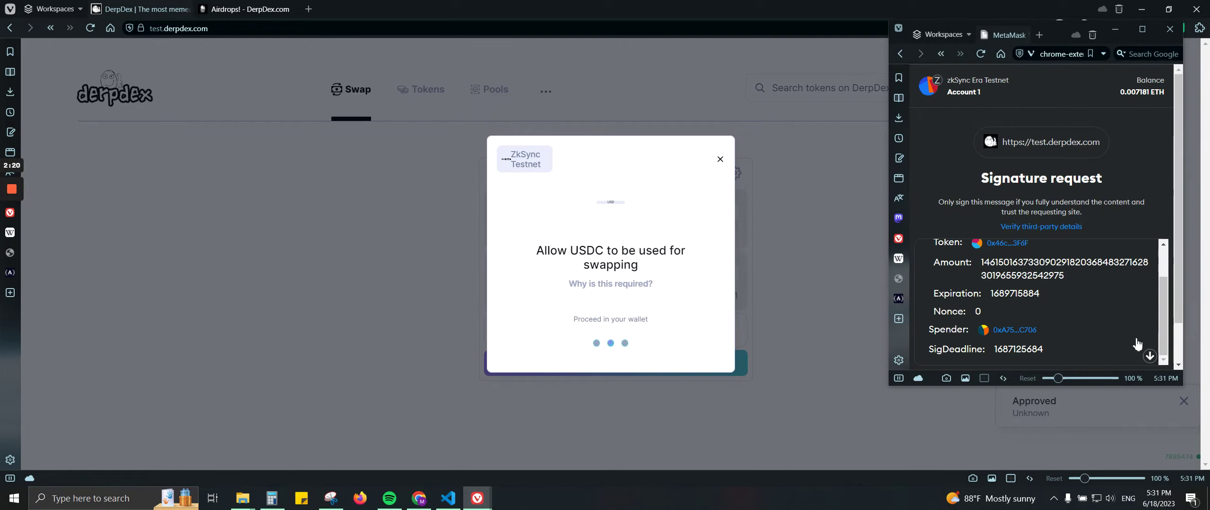
pyautogui.scroll(-1, 1132, 366)
pyautogui.click(1132, 362)
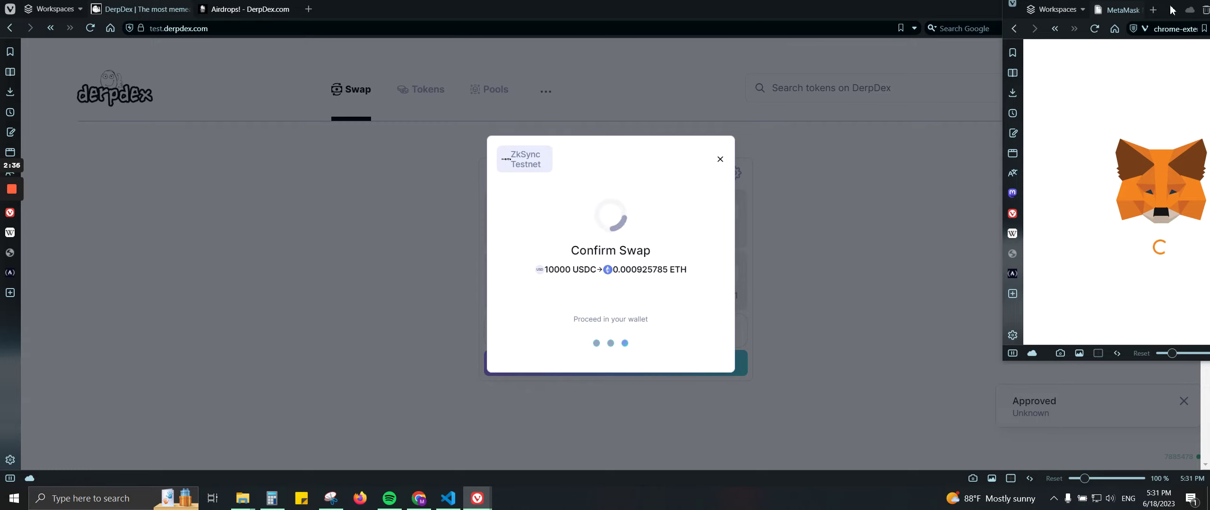
pyautogui.moveTo(1159, 10); pyautogui.dragTo(1073, 32)
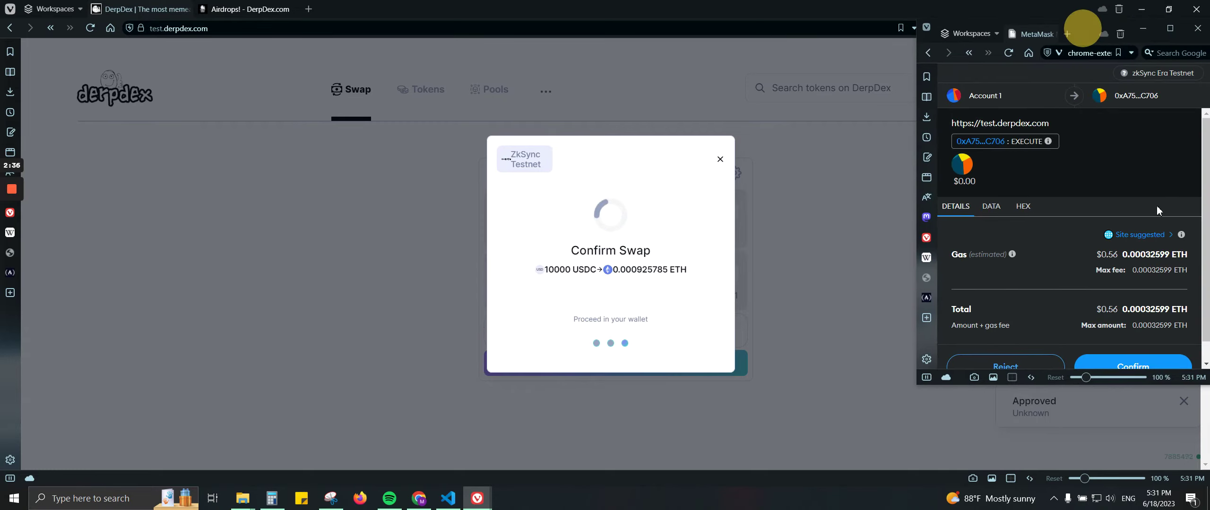
pyautogui.click(1104, 366)
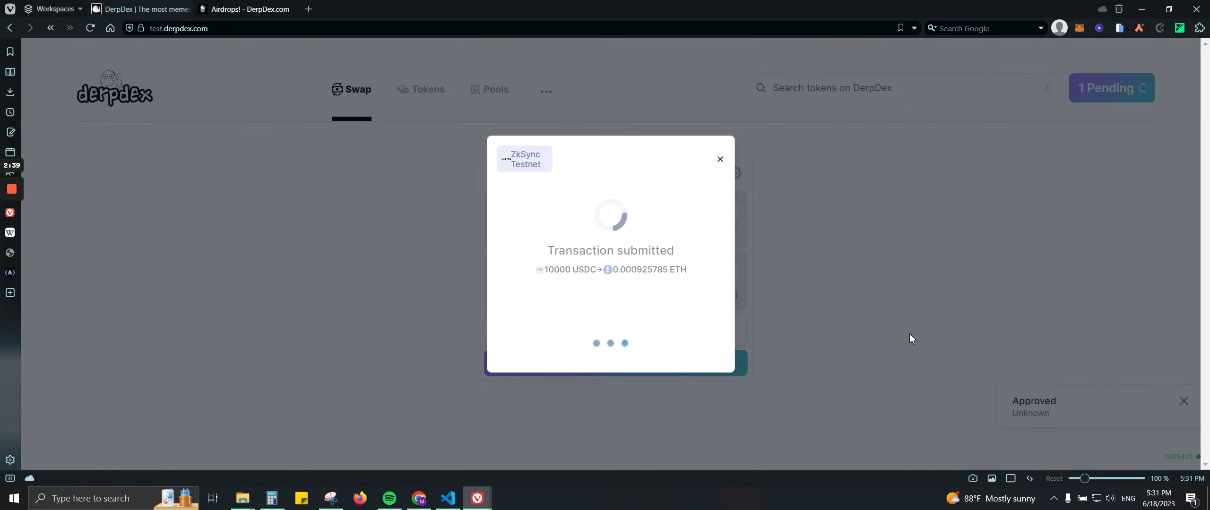
# Step: Start a new ETH/USDC liquidity position with the Active price range
pyautogui.click(862, 260)
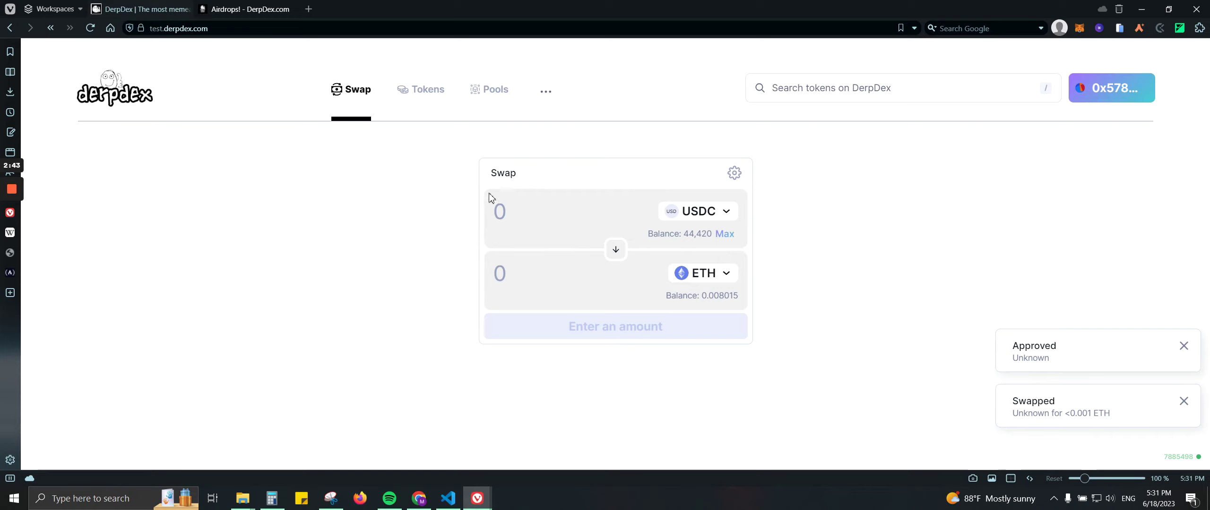
pyautogui.click(482, 101)
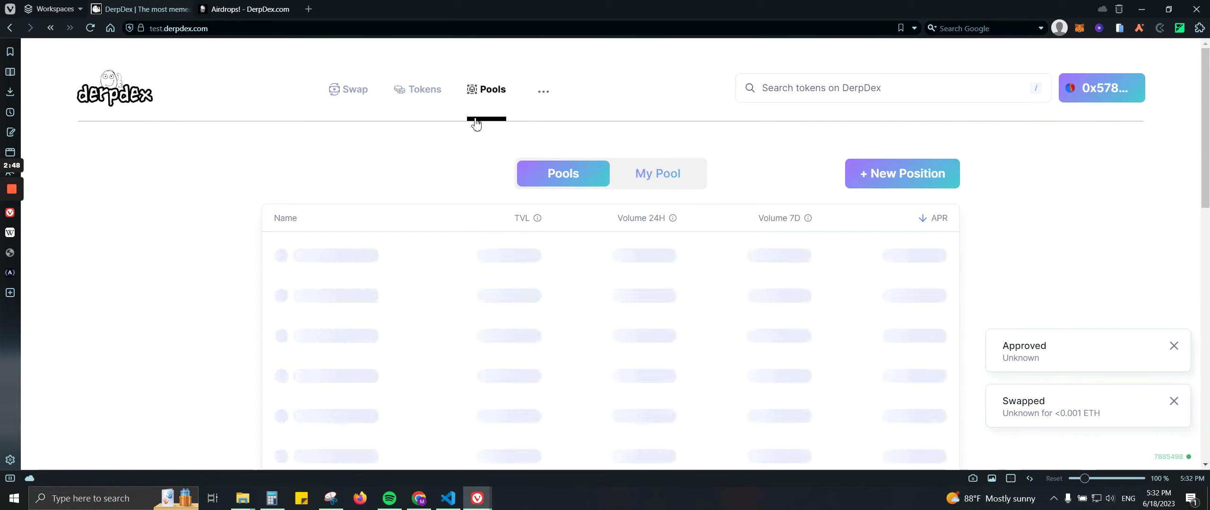
pyautogui.click(880, 175)
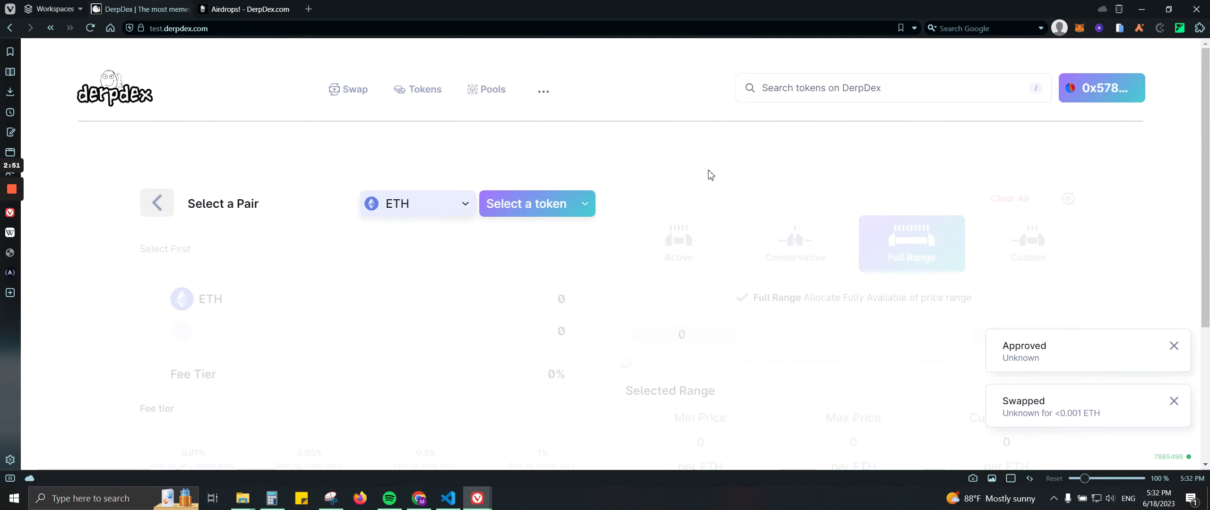
pyautogui.click(510, 212)
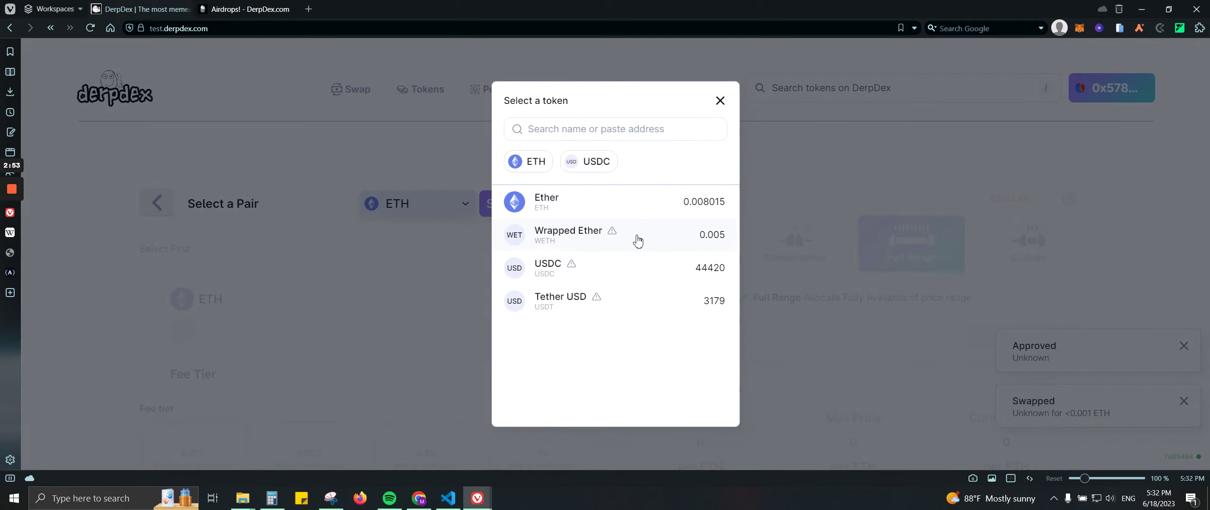
pyautogui.click(668, 268)
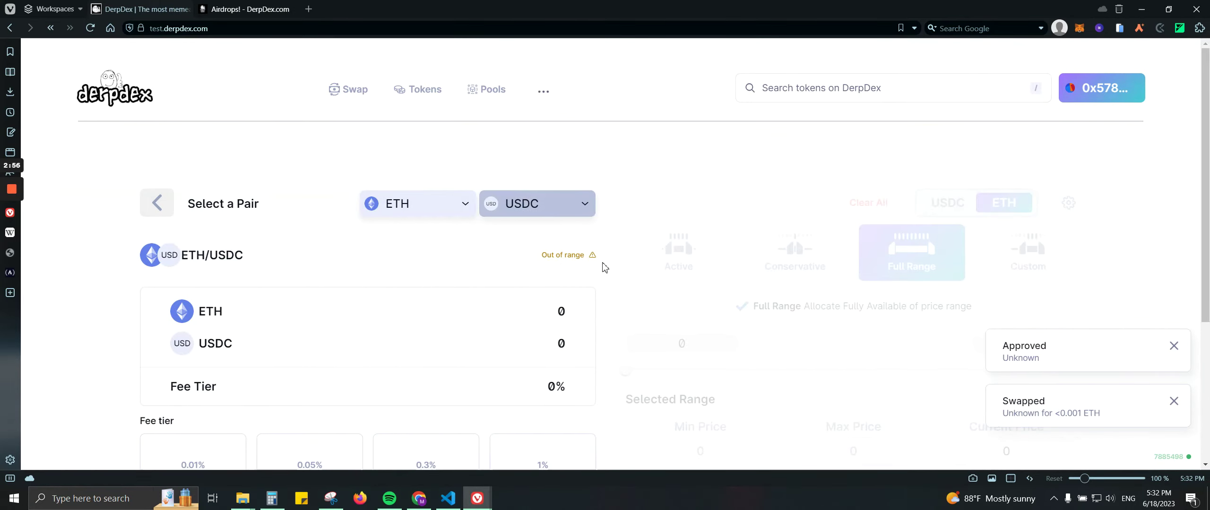
pyautogui.scroll(-1, 662, 194)
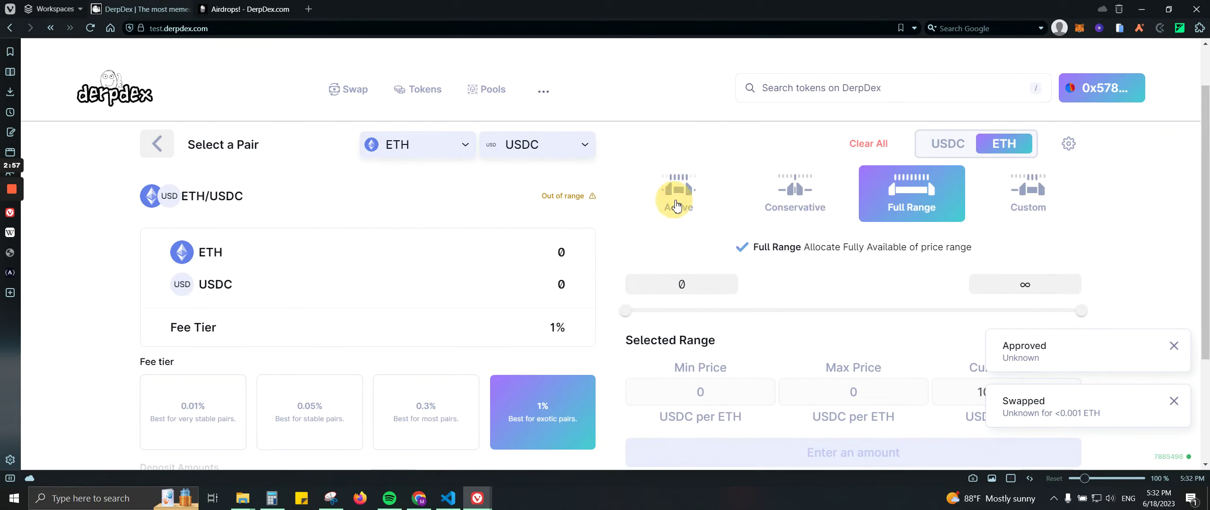
pyautogui.click(676, 198)
# Step: Dismiss the notifications, enter a 5000 USDC deposit and request USDC approval
pyautogui.scroll(-1, 586, 343)
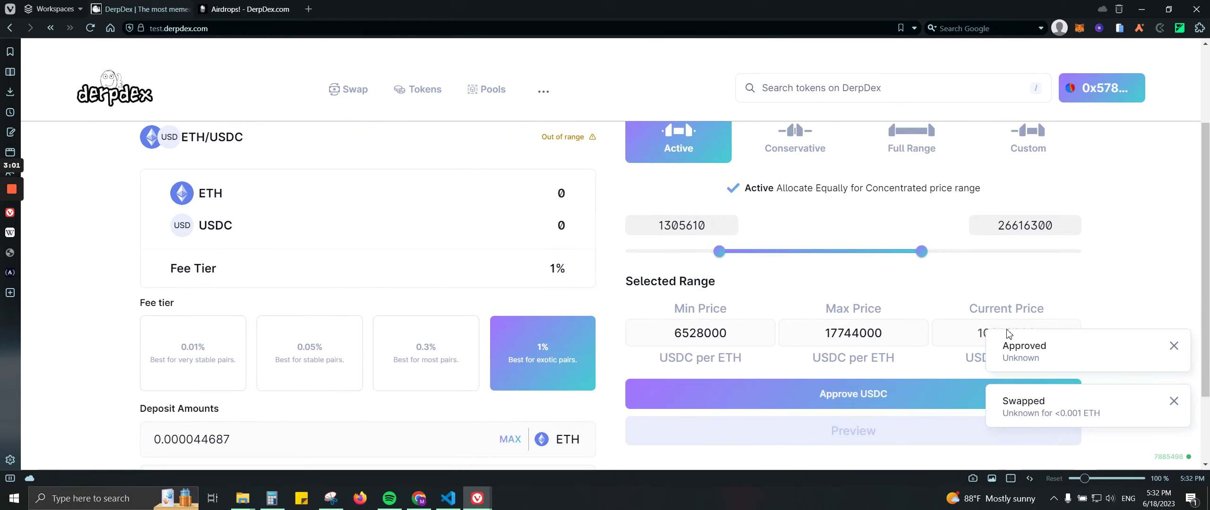
pyautogui.scroll(1, 1158, 350)
pyautogui.click(1174, 345)
pyautogui.click(1174, 401)
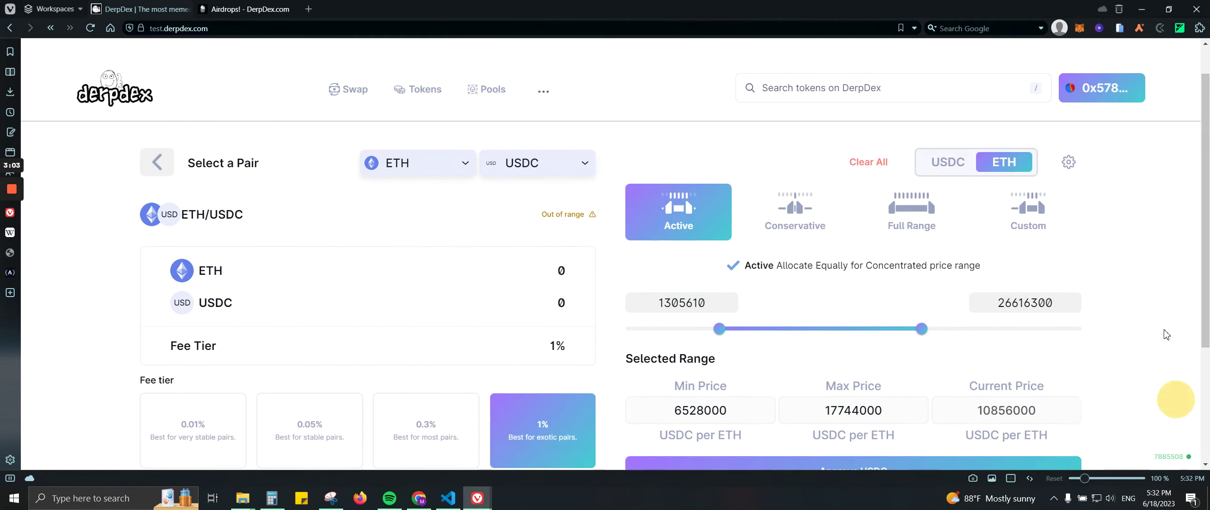
pyautogui.scroll(-2, 1147, 342)
pyautogui.click(355, 385)
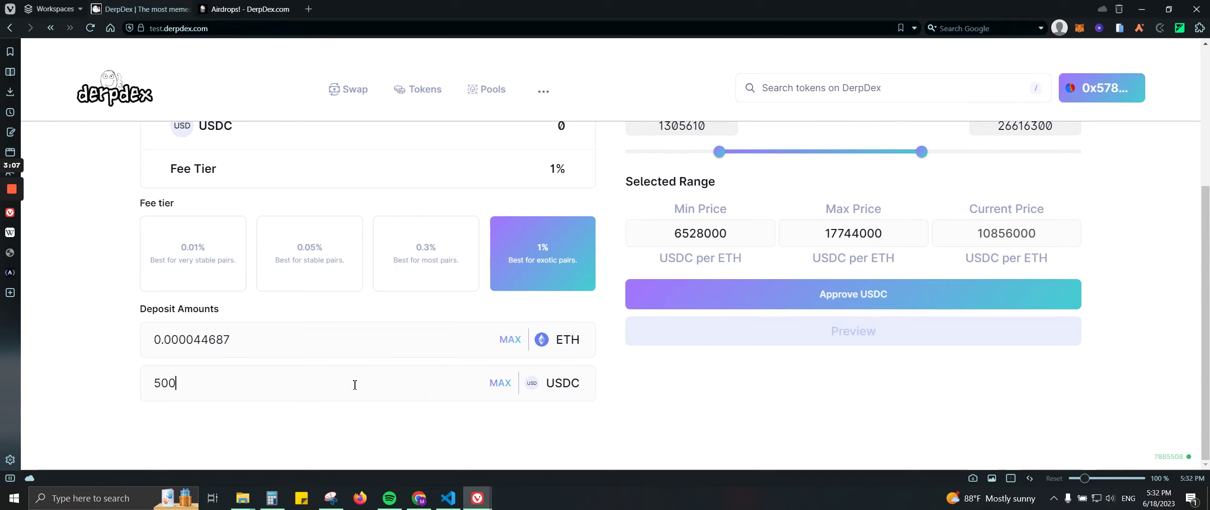
pyautogui.write('0')
pyautogui.click(756, 297)
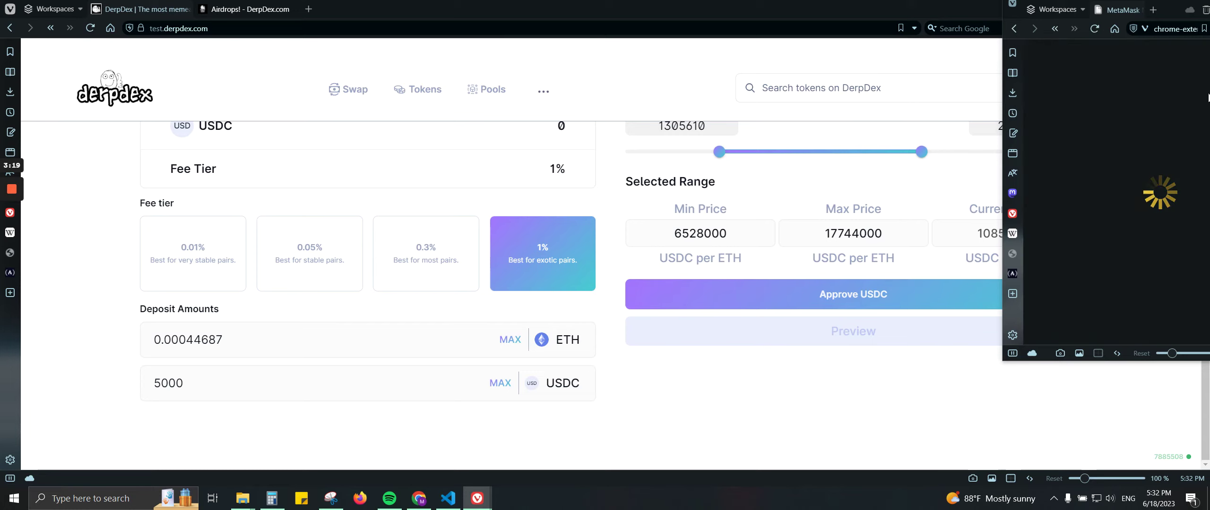
# Step: Approve a max USDC spending cap of 44421.301843 in MetaMask
pyautogui.moveTo(1155, 16); pyautogui.dragTo(1121, 28)
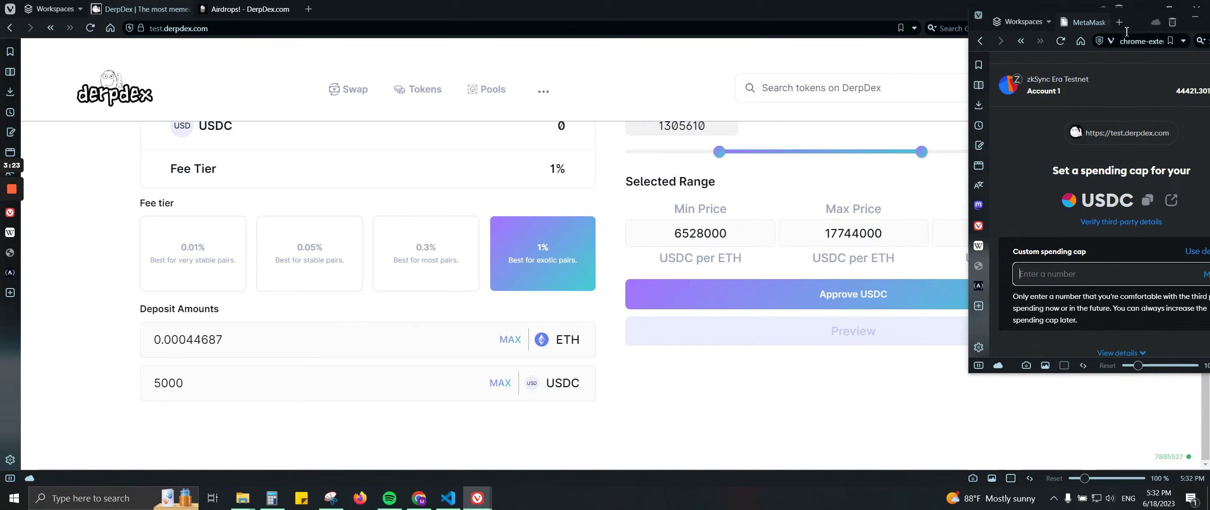
pyautogui.moveTo(1126, 31); pyautogui.dragTo(1070, 46)
pyautogui.click(1156, 289)
pyautogui.scroll(-1, 1151, 329)
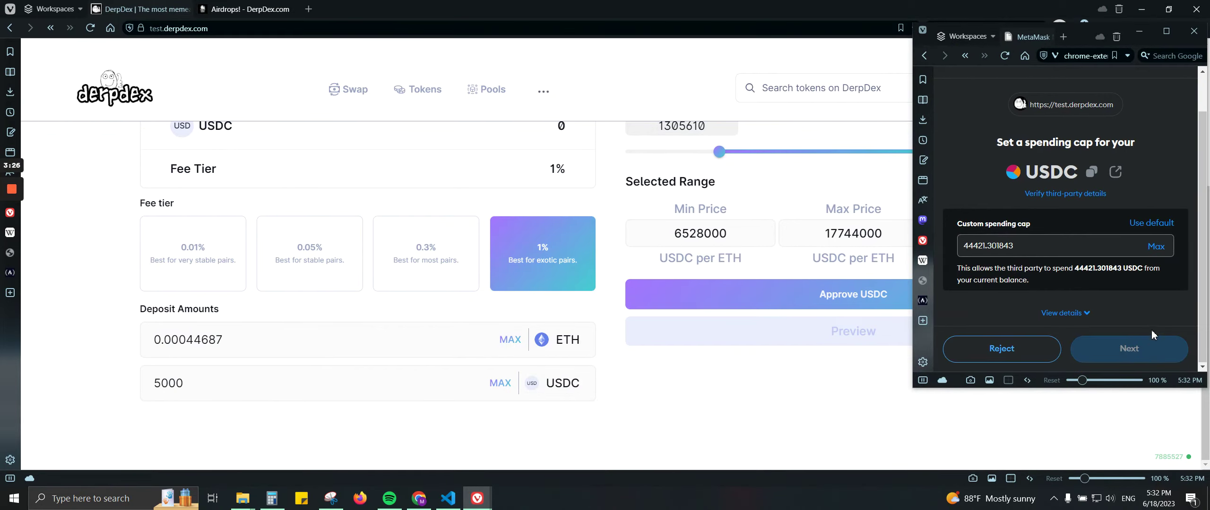
pyautogui.click(1110, 358)
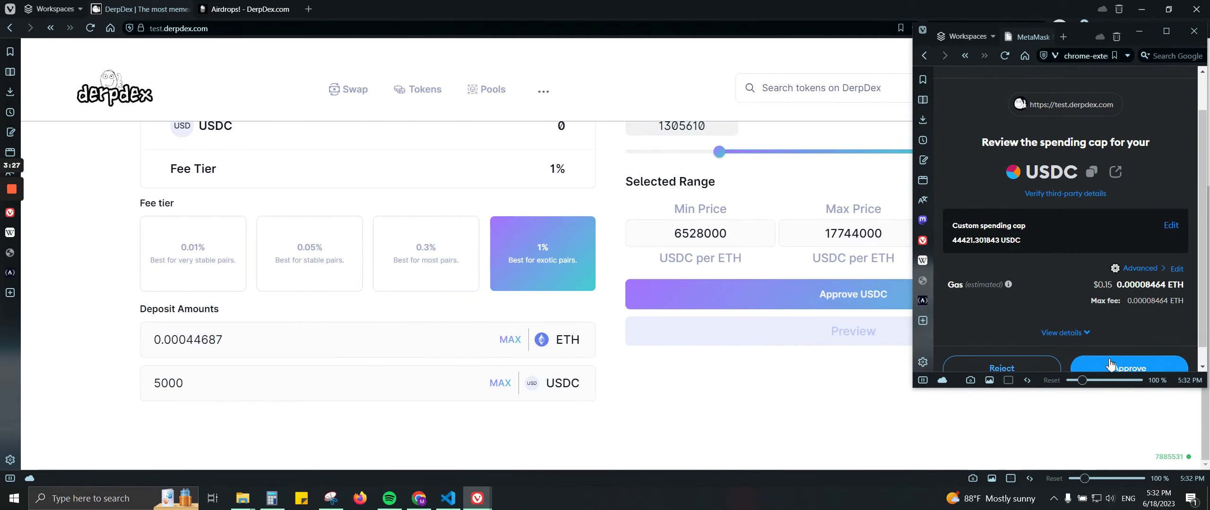
pyautogui.click(1111, 368)
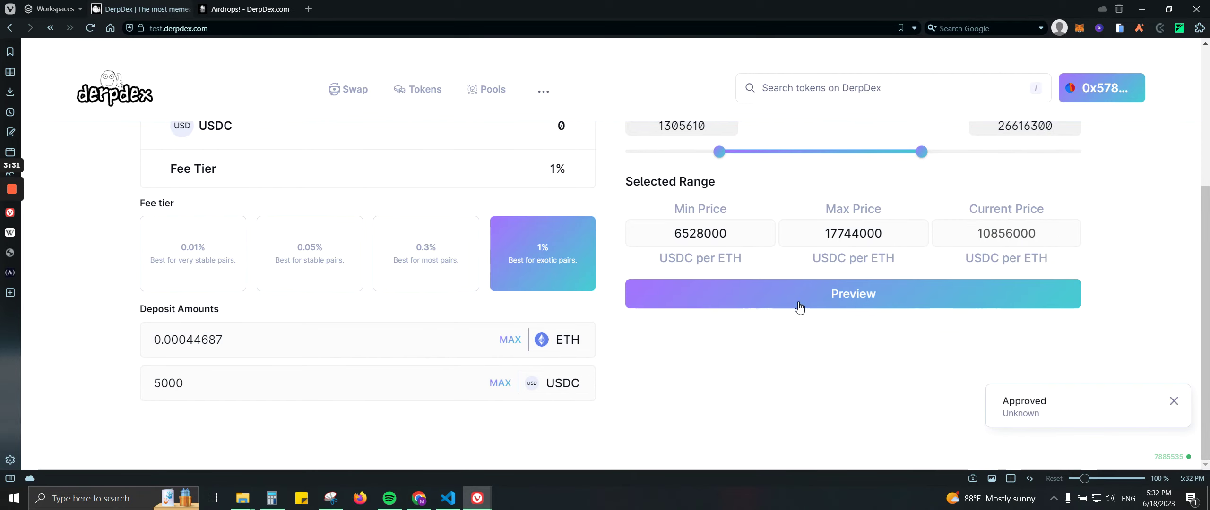
# Step: Preview and add the 5000 USDC / 0.000447067 ETH V3 position, confirming in MetaMask
pyautogui.click(820, 299)
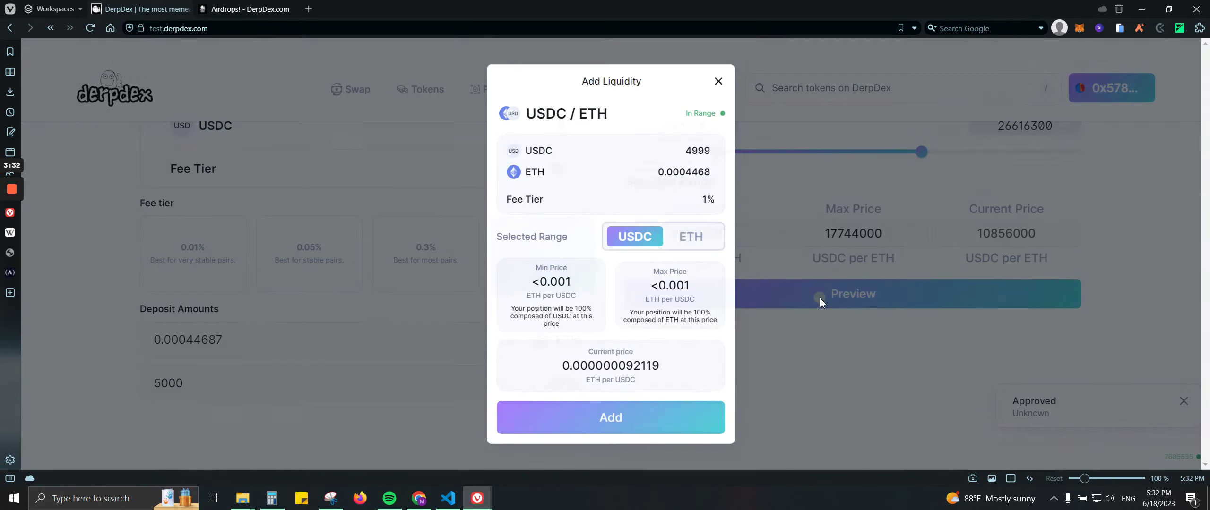
pyautogui.click(650, 426)
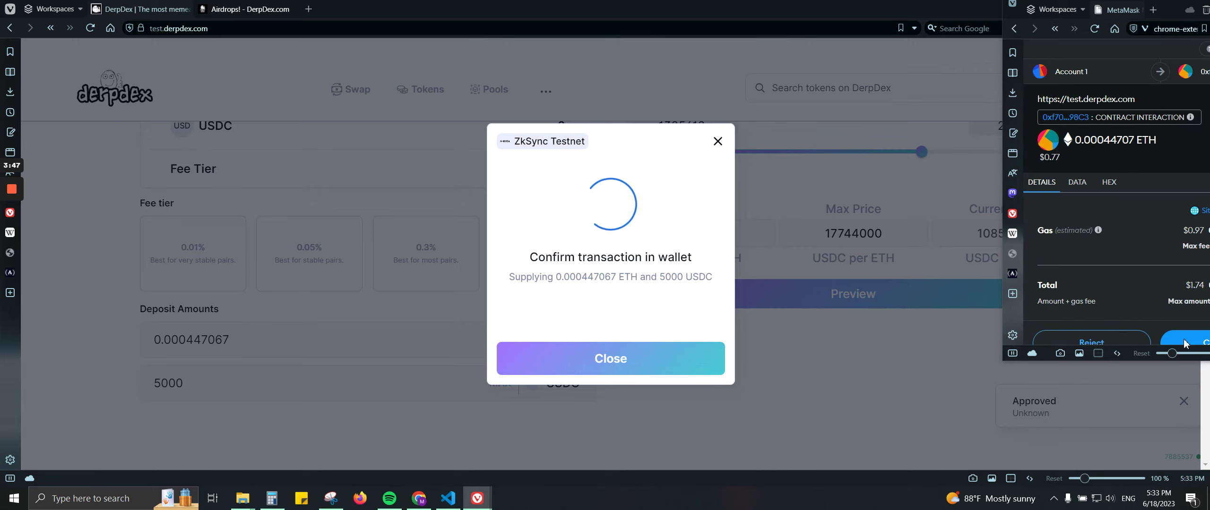
pyautogui.click(1186, 344)
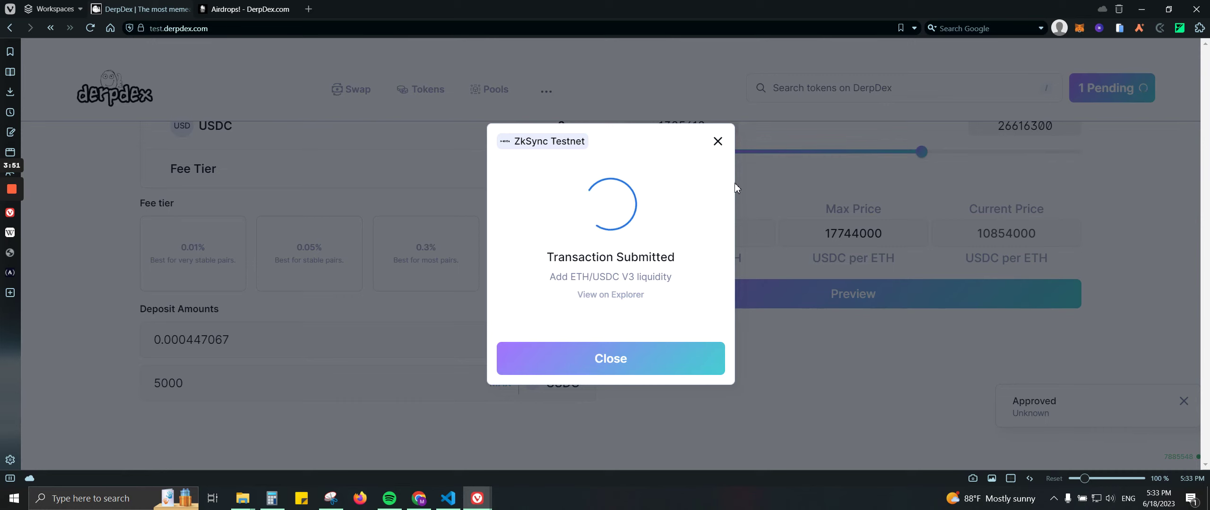
pyautogui.click(674, 368)
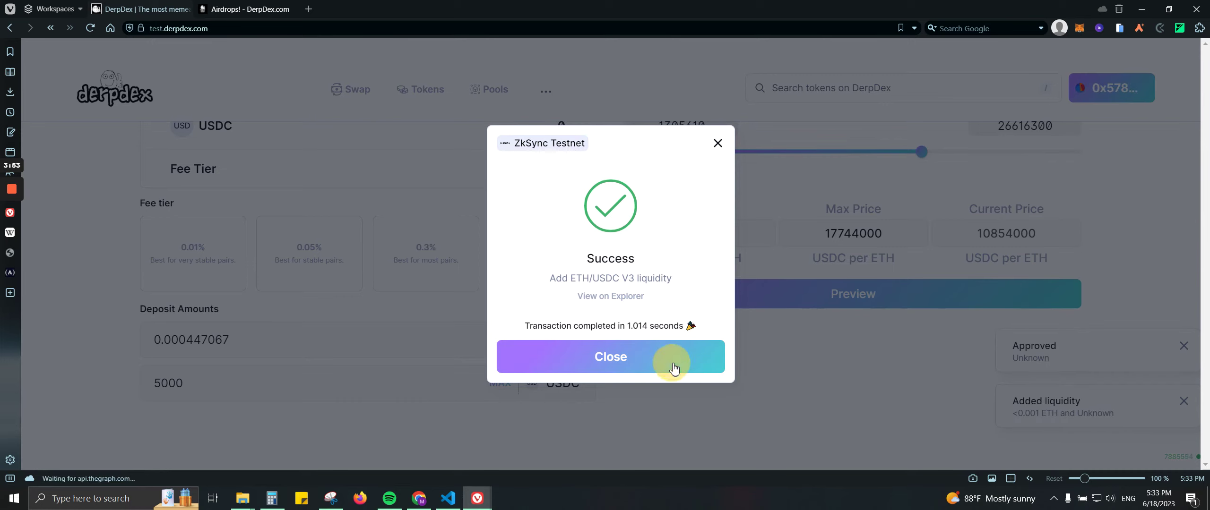
# Step: Check the pools list and own positions, then open the '...' extra links menu
pyautogui.click(810, 355)
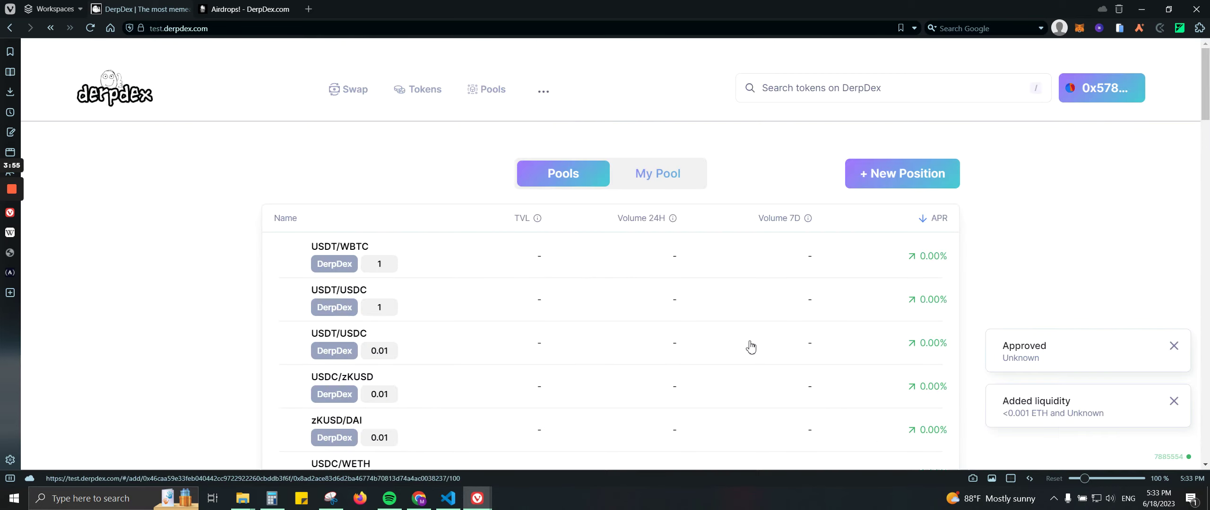
pyautogui.click(475, 101)
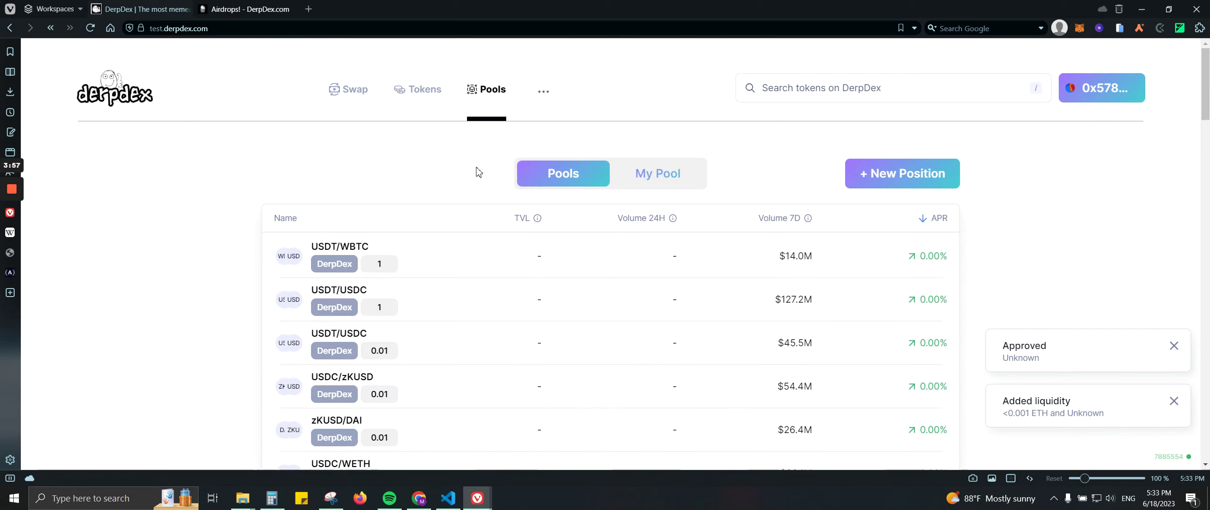
pyautogui.click(648, 181)
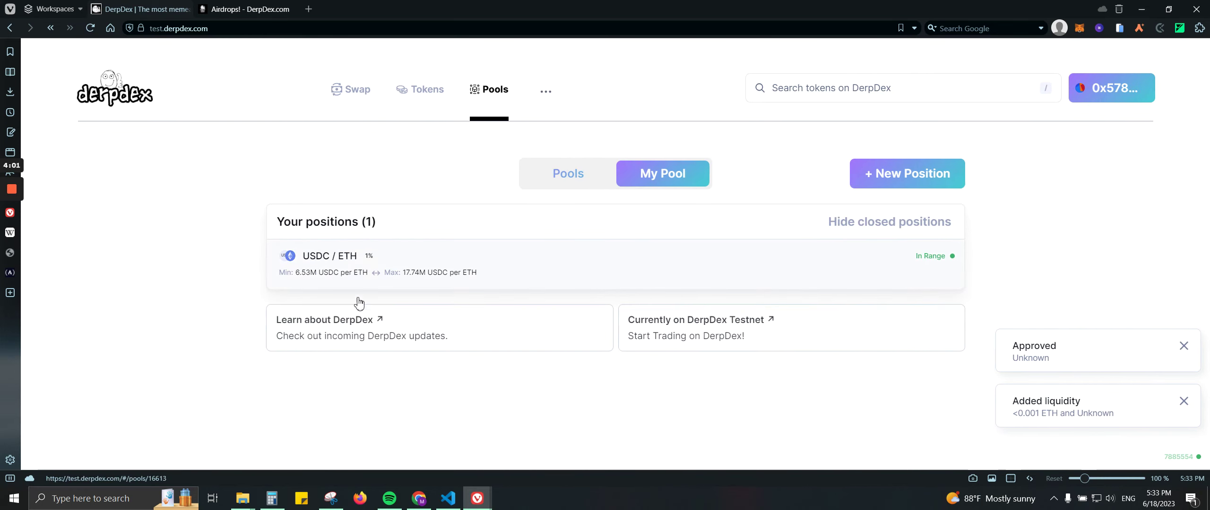
pyautogui.click(336, 89)
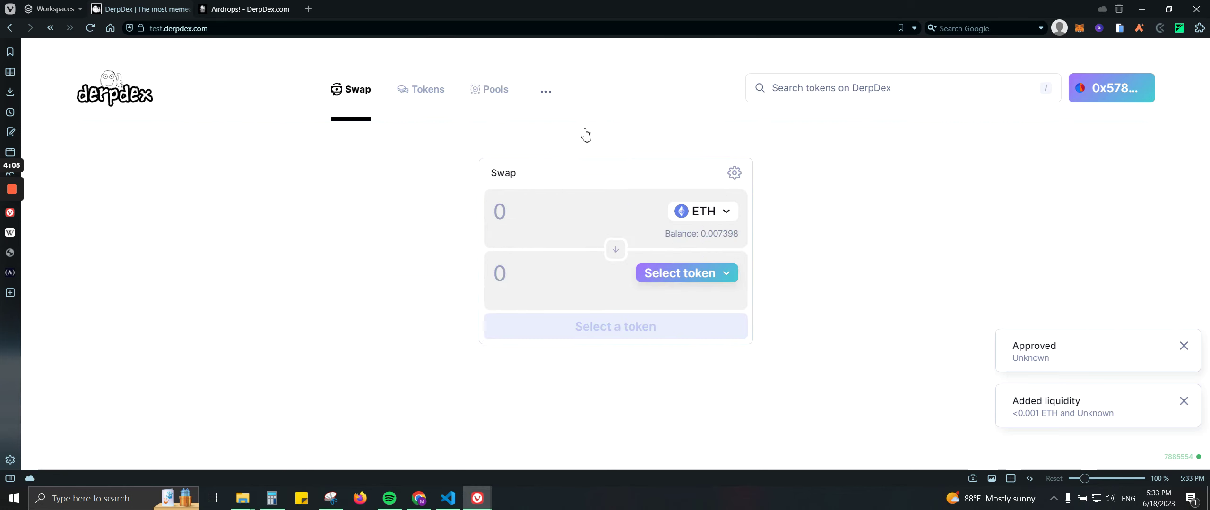
pyautogui.click(544, 91)
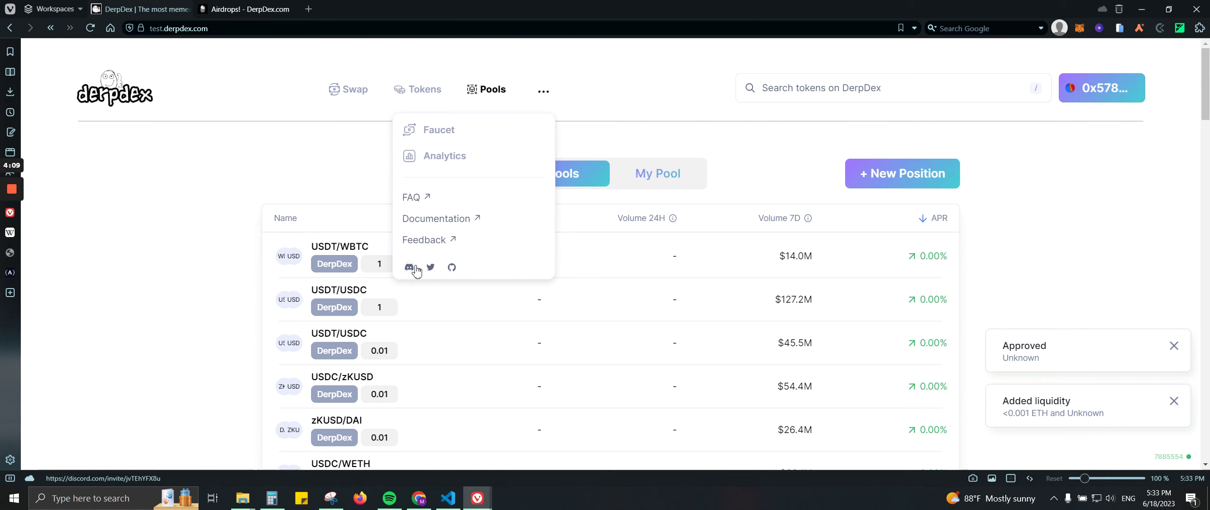
# Step: Load galxe.com in a new Vivaldi tab
pyautogui.click(314, 11)
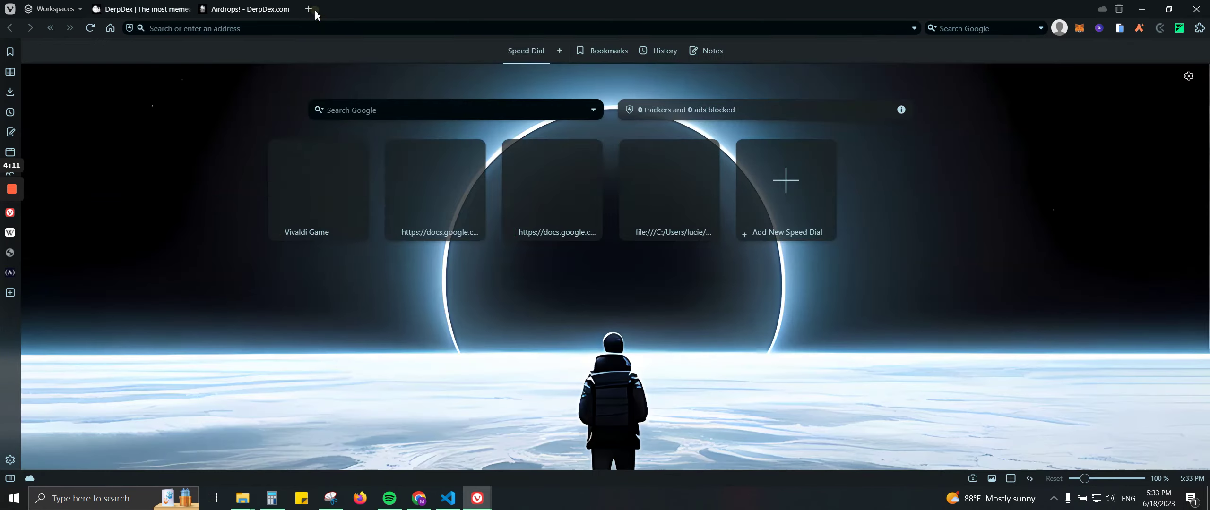
pyautogui.write('gal')
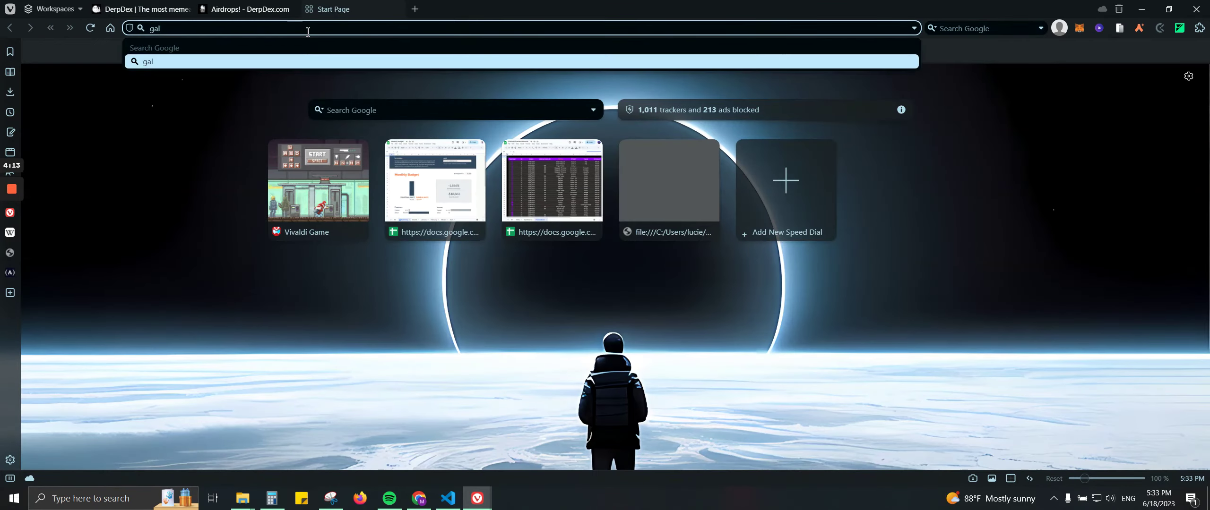
pyautogui.write('xe.com')
pyautogui.press('Return')
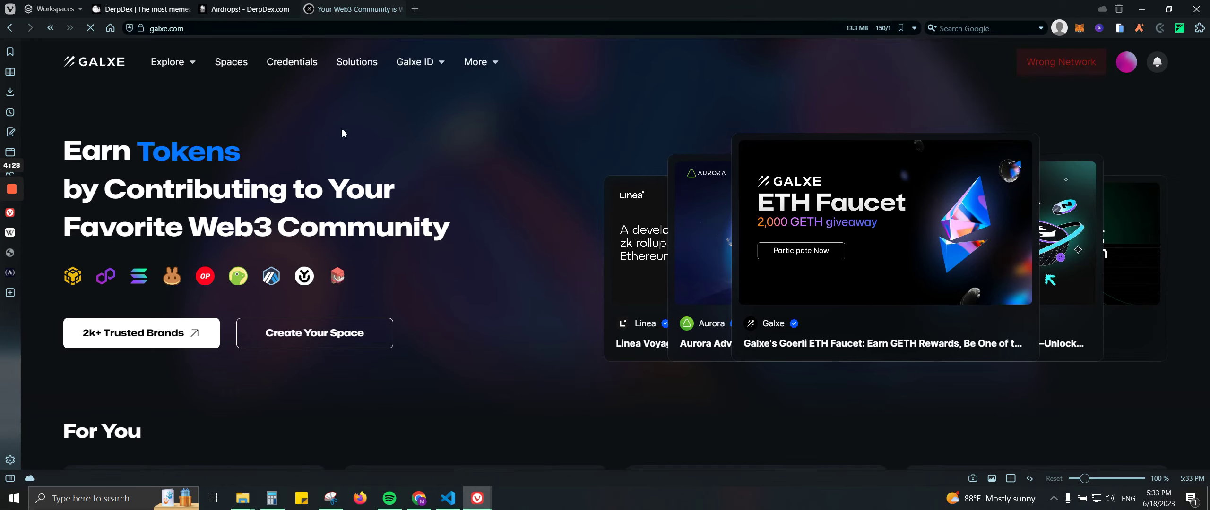
# Step: Search Galxe campaigns for 'derpdex' and open DerpDEX's Testnet Campaign from the DerpDEXcom space
pyautogui.click(187, 61)
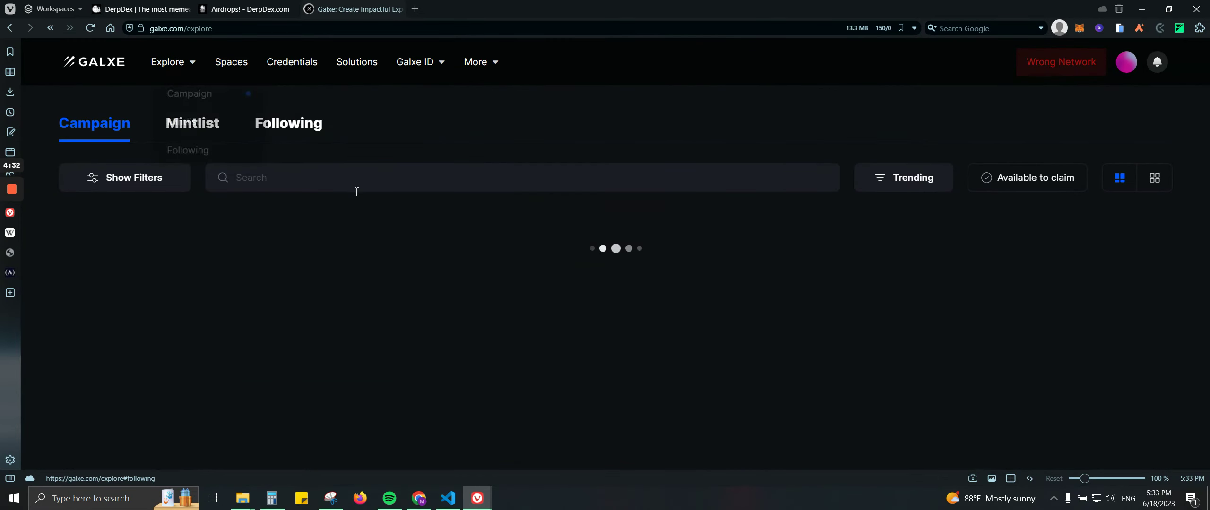
pyautogui.click(352, 176)
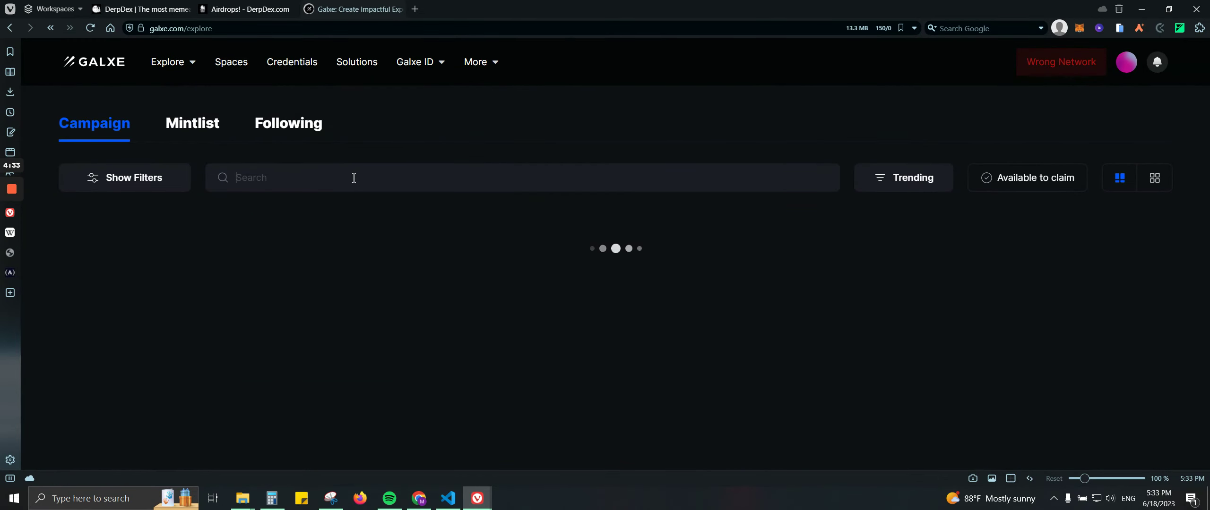
pyautogui.write('derpdex')
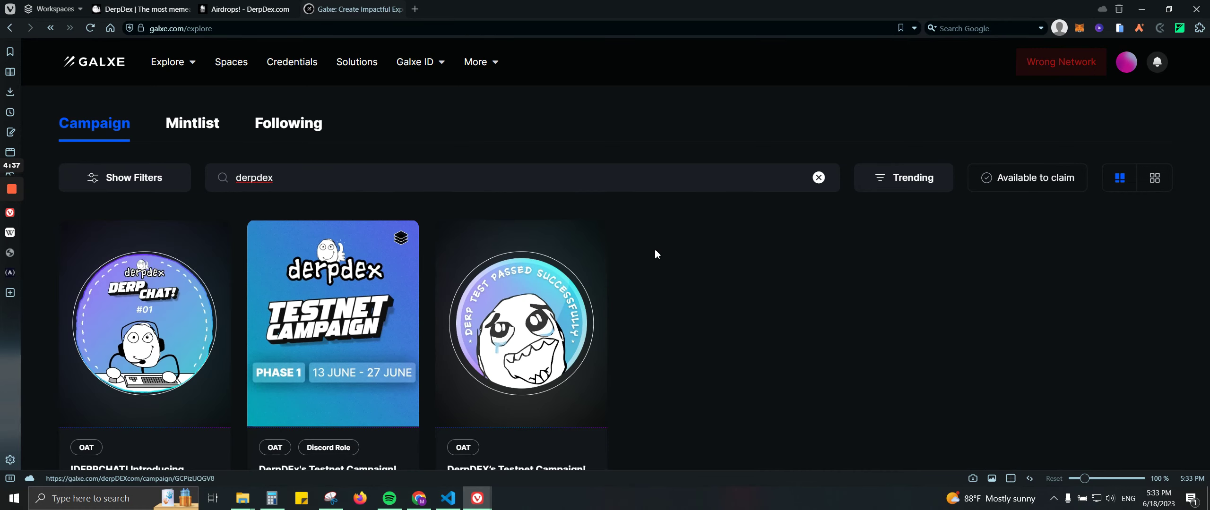
pyautogui.scroll(-2, 651, 258)
pyautogui.scroll(-2, 650, 264)
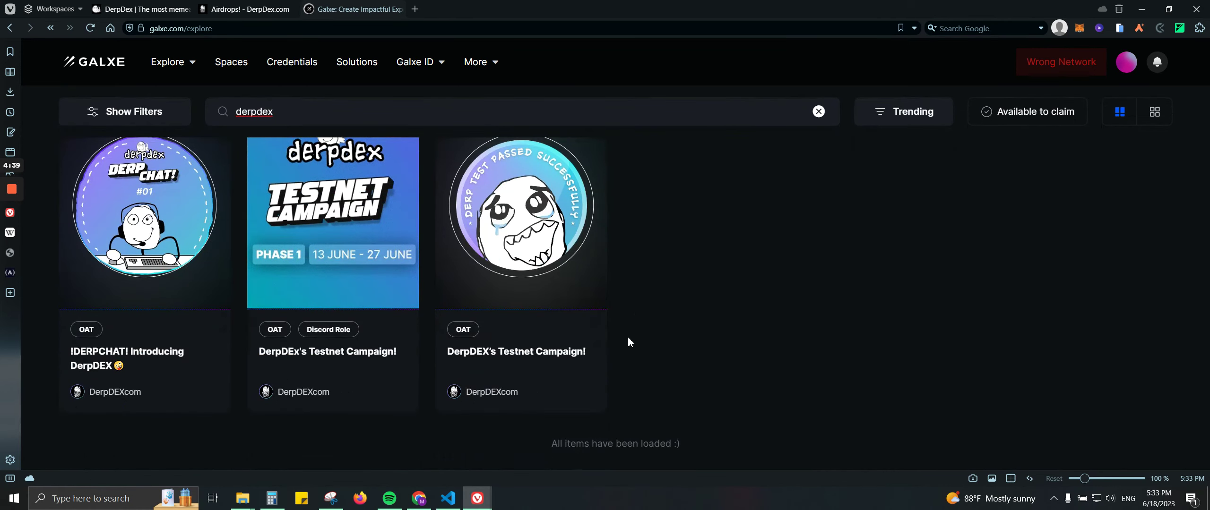
pyautogui.click(482, 404)
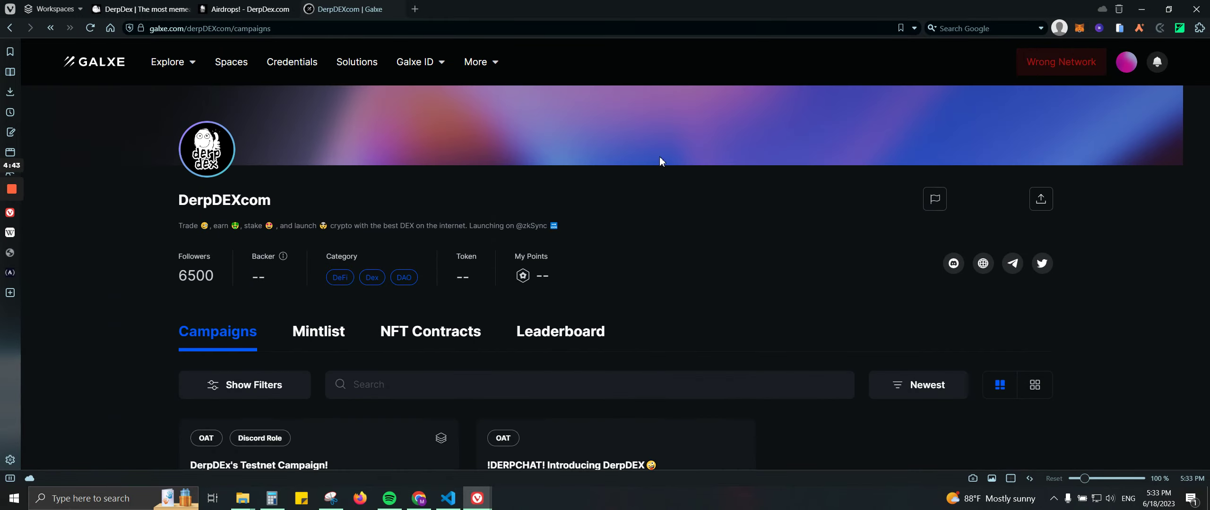
pyautogui.scroll(-5, 659, 157)
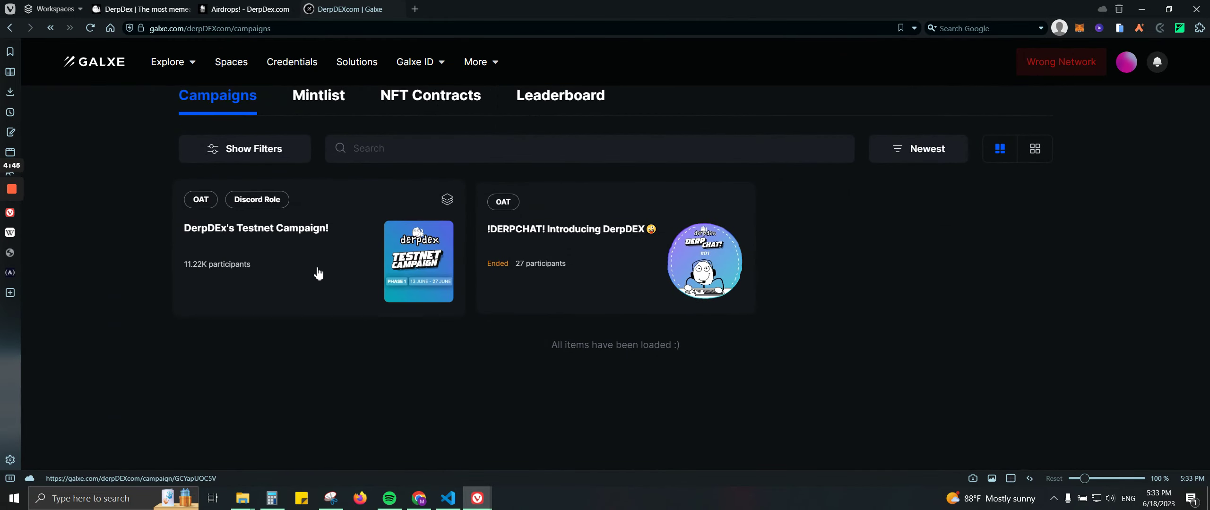
pyautogui.click(317, 273)
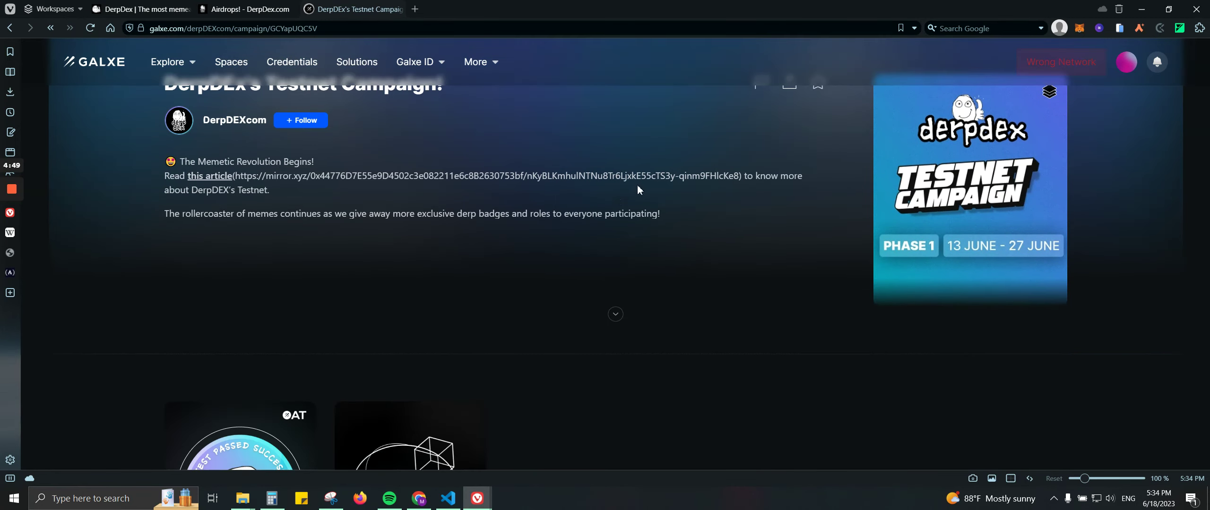
pyautogui.scroll(-7, 661, 212)
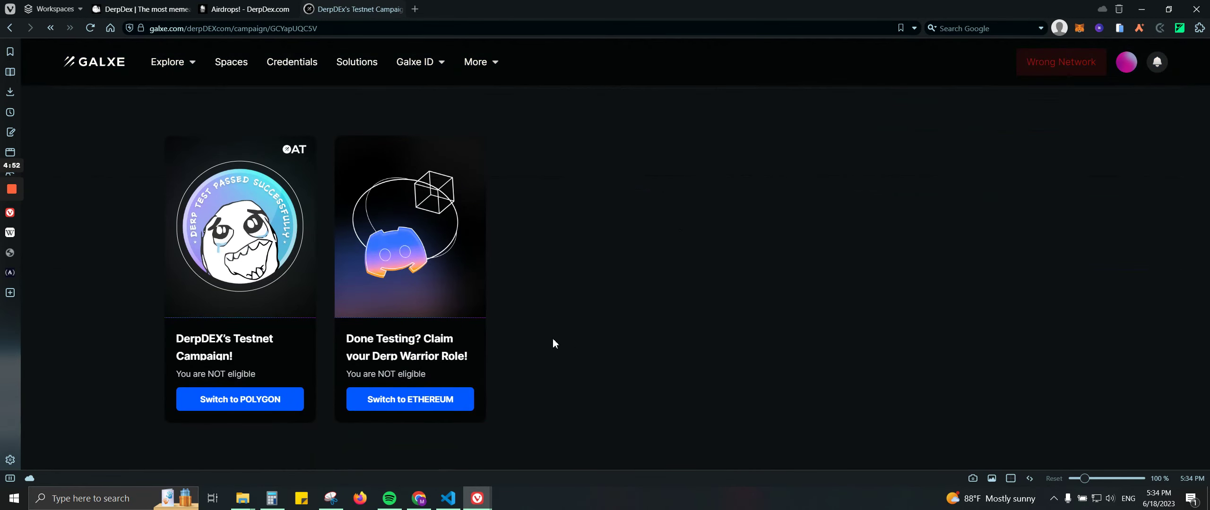
pyautogui.click(400, 352)
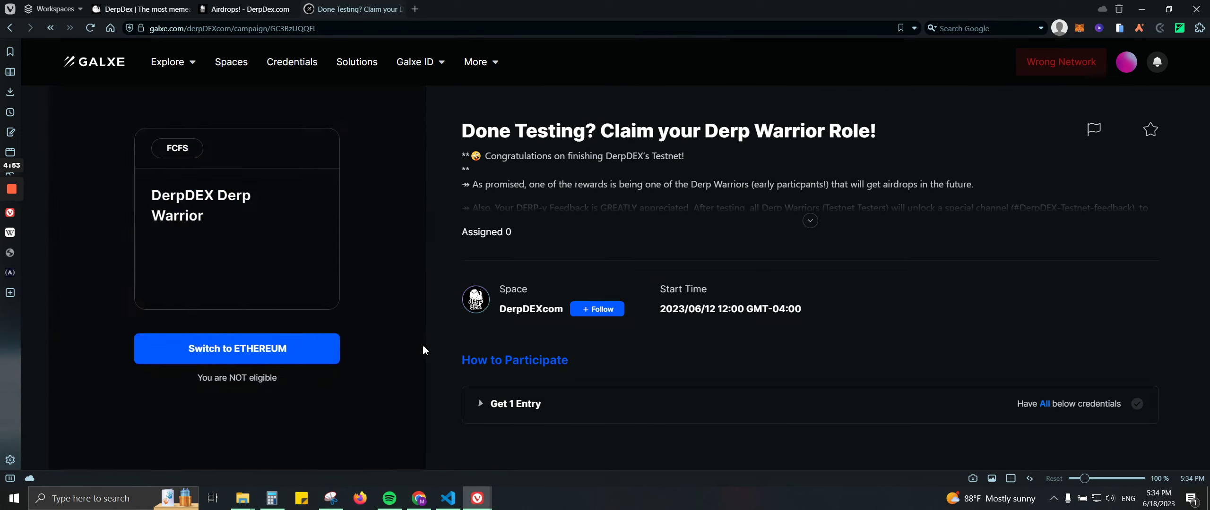
pyautogui.scroll(-1, 654, 248)
pyautogui.click(562, 378)
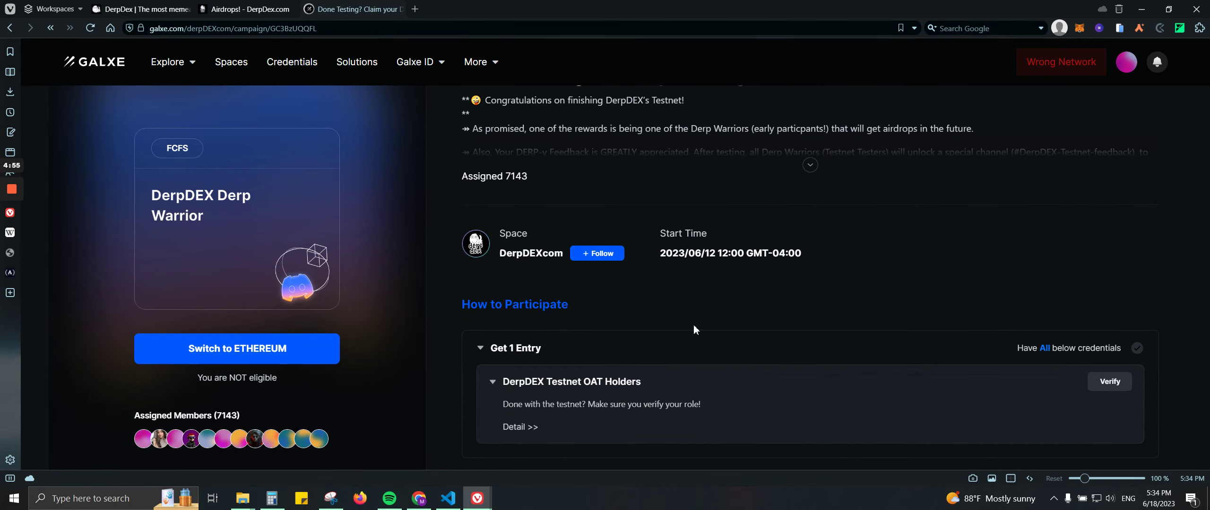
pyautogui.scroll(-1, 643, 376)
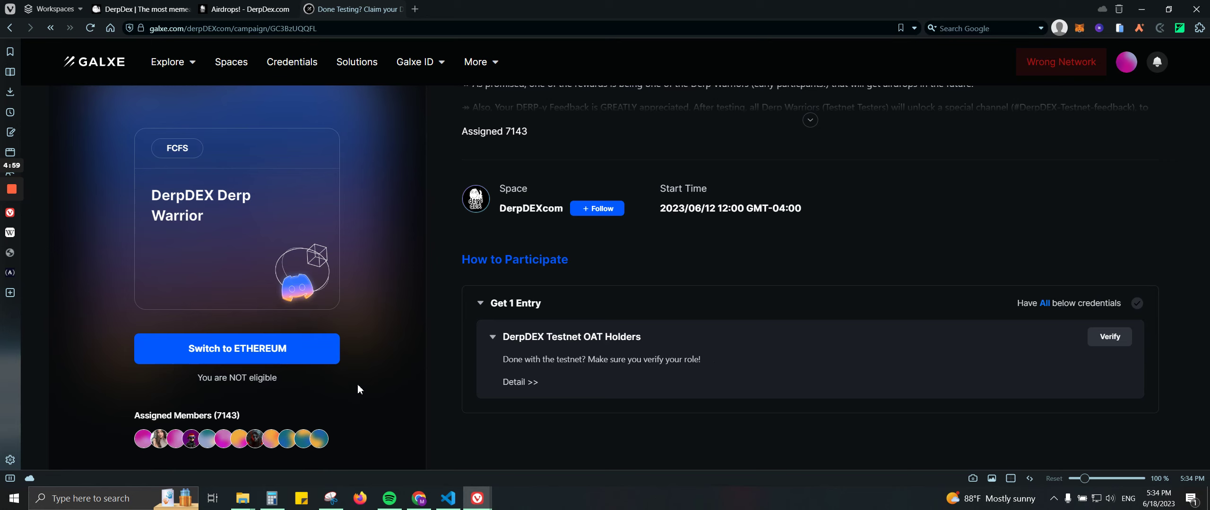
pyautogui.click(9, 29)
pyautogui.scroll(-5, 446, 250)
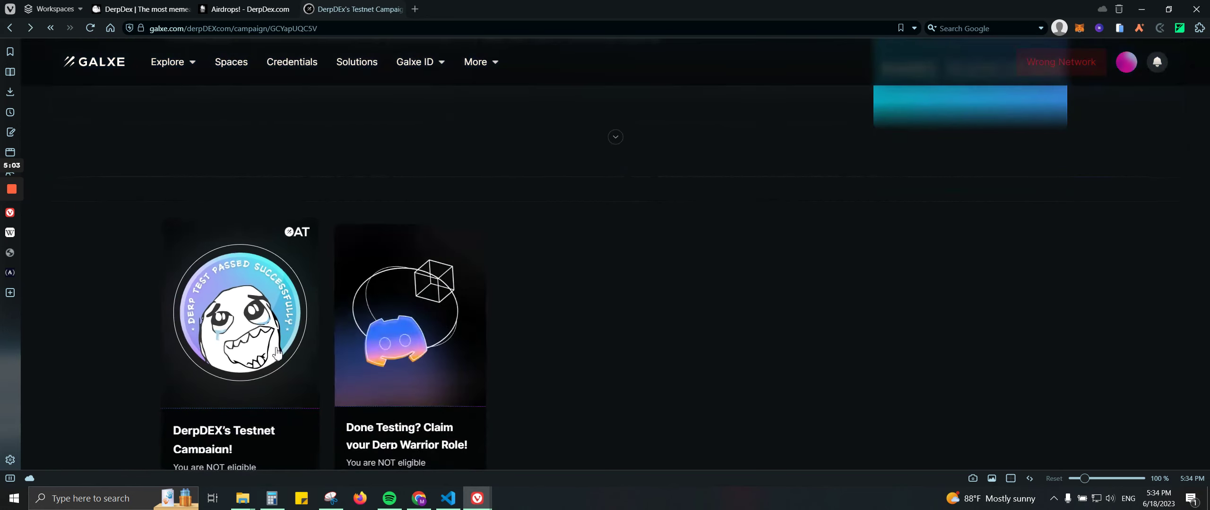
pyautogui.click(300, 376)
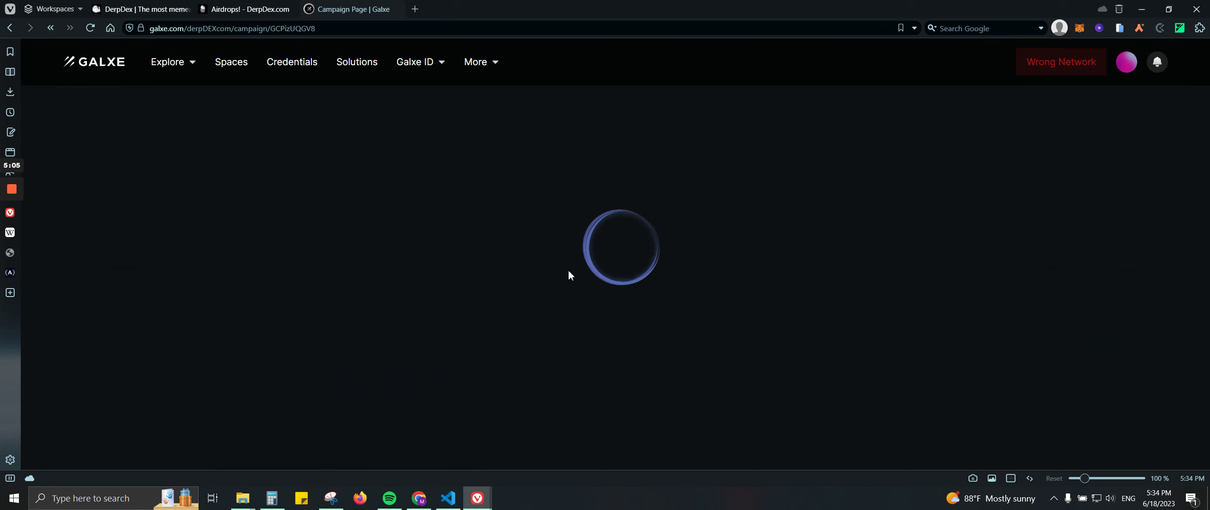
# Step: Review the OAT campaign's participation tasks, Twitter Followers through Tweet Quoters, then return to DerpDex
pyautogui.scroll(-5, 615, 283)
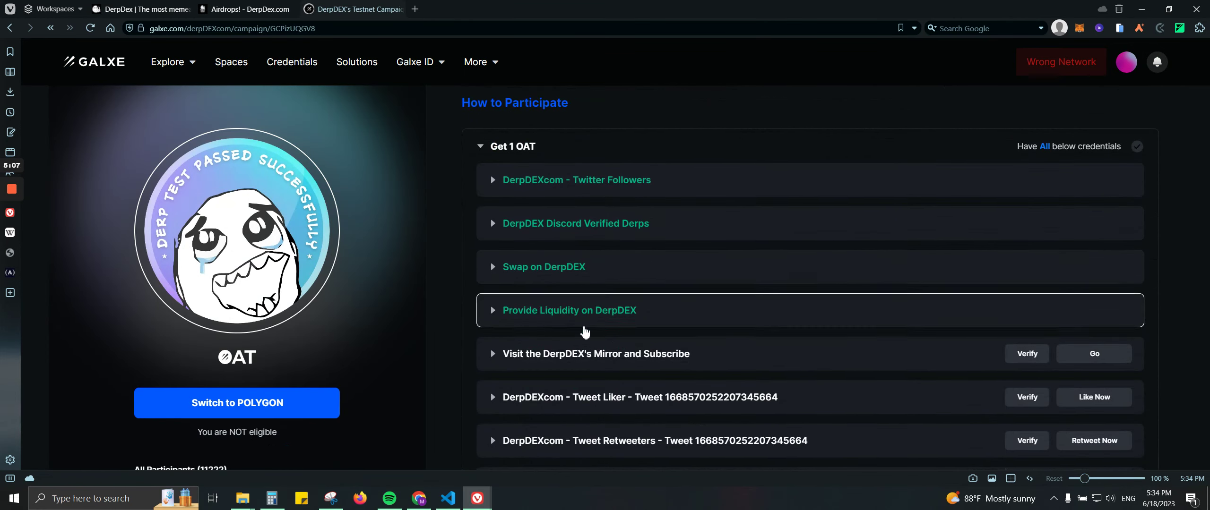
pyautogui.scroll(-1, 585, 332)
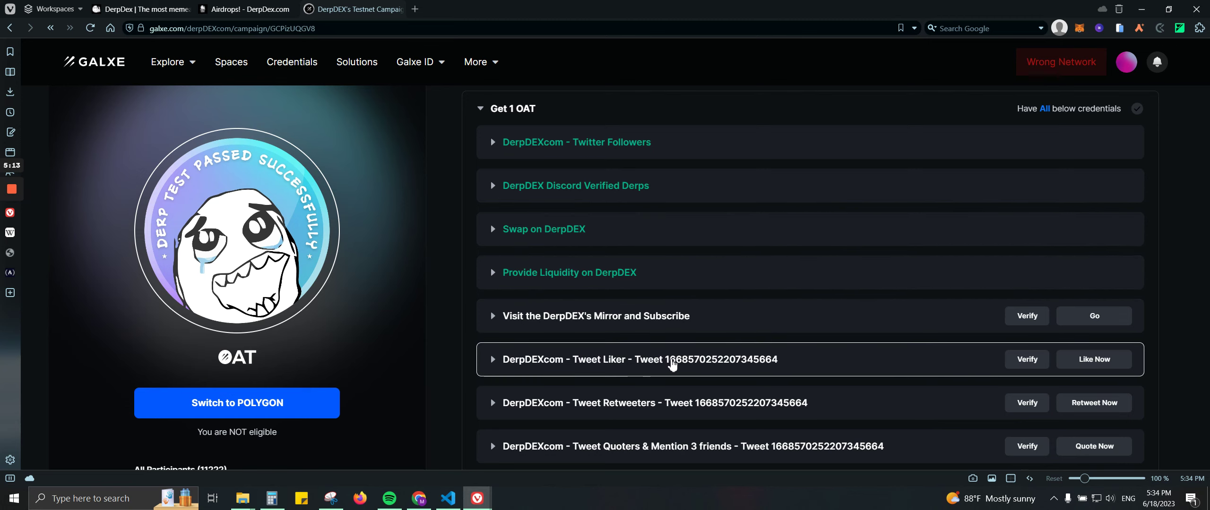
pyautogui.scroll(-2, 673, 365)
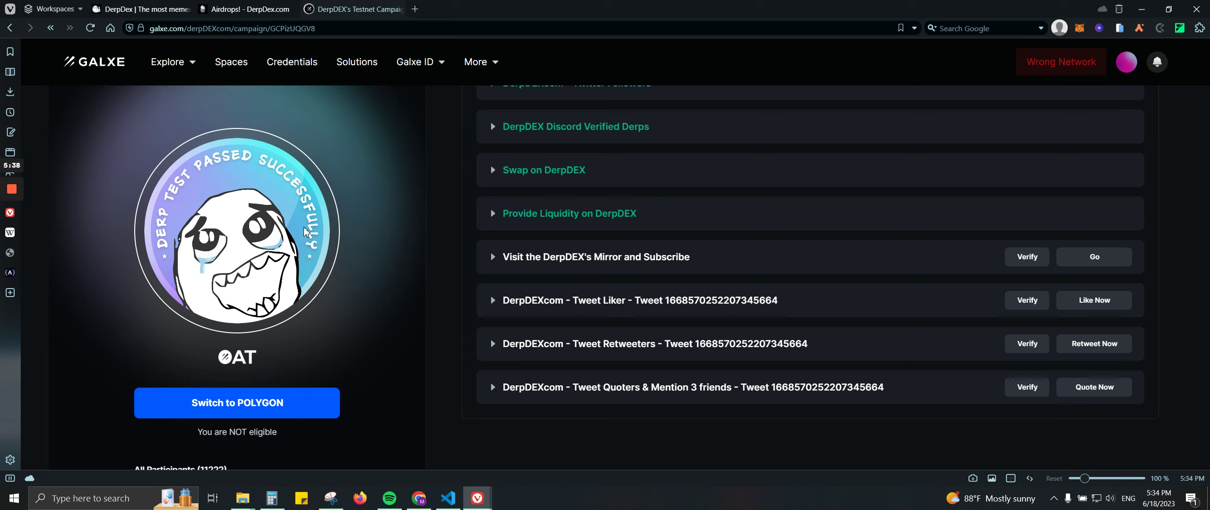
pyautogui.moveTo(12, 200)
pyautogui.hotkey('ctrl', 'Tab')
# Step: Dismiss the '...' extra links menu to reveal the full Pools list
pyautogui.click(313, 155)
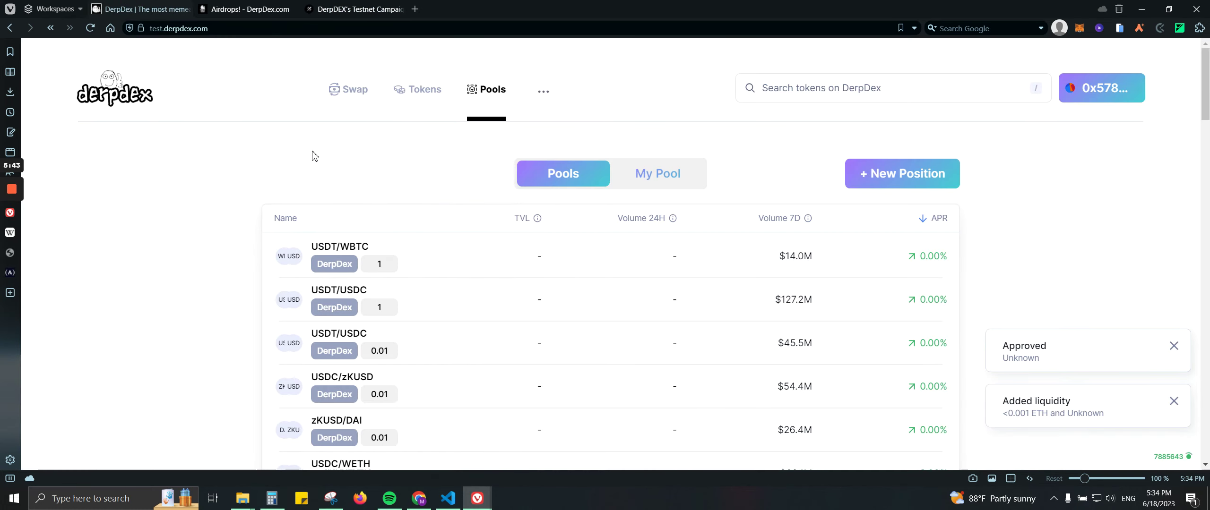